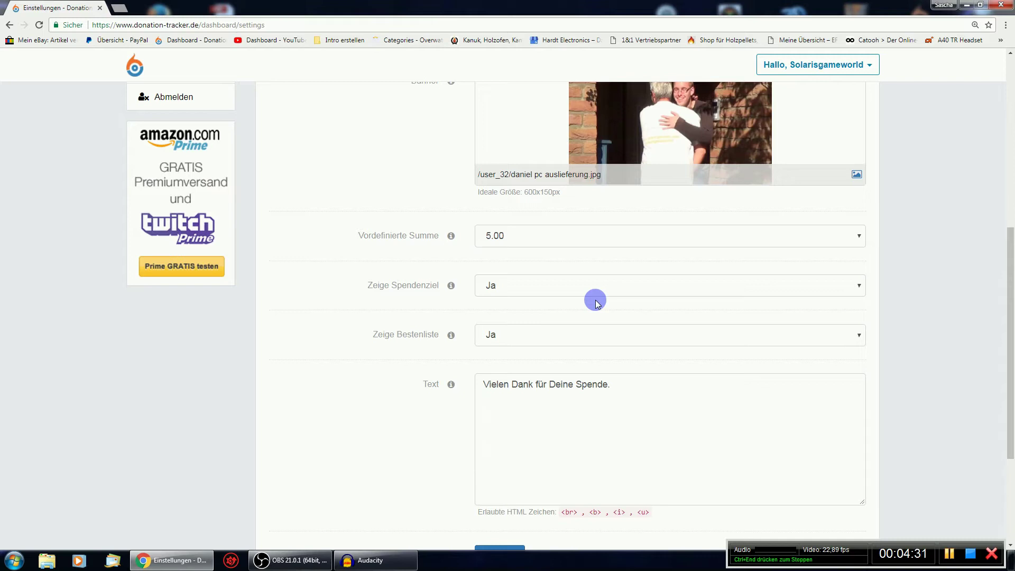
Save the donation page settings
scroll(570, 318, "down", 2)
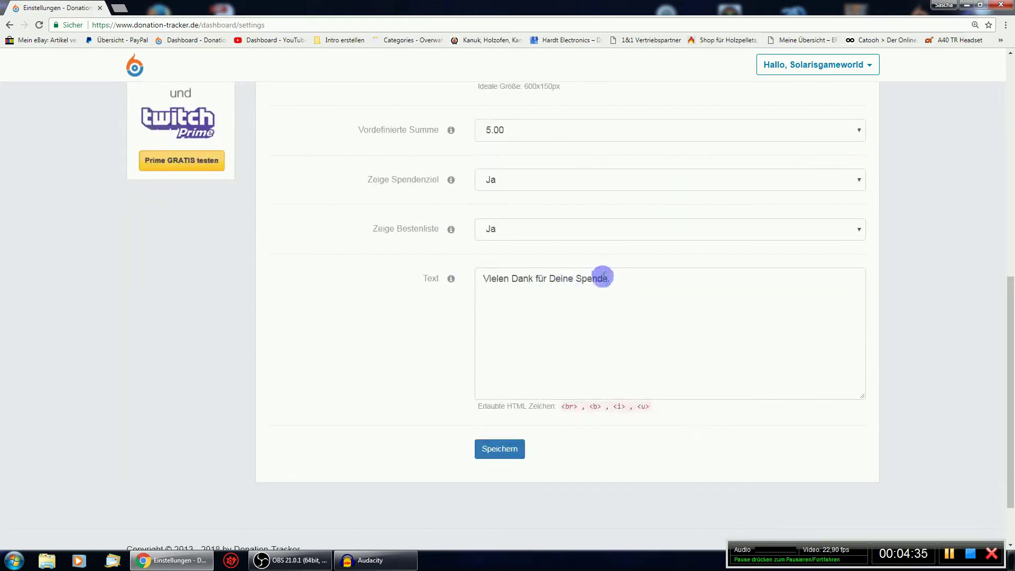
left_click(500, 450)
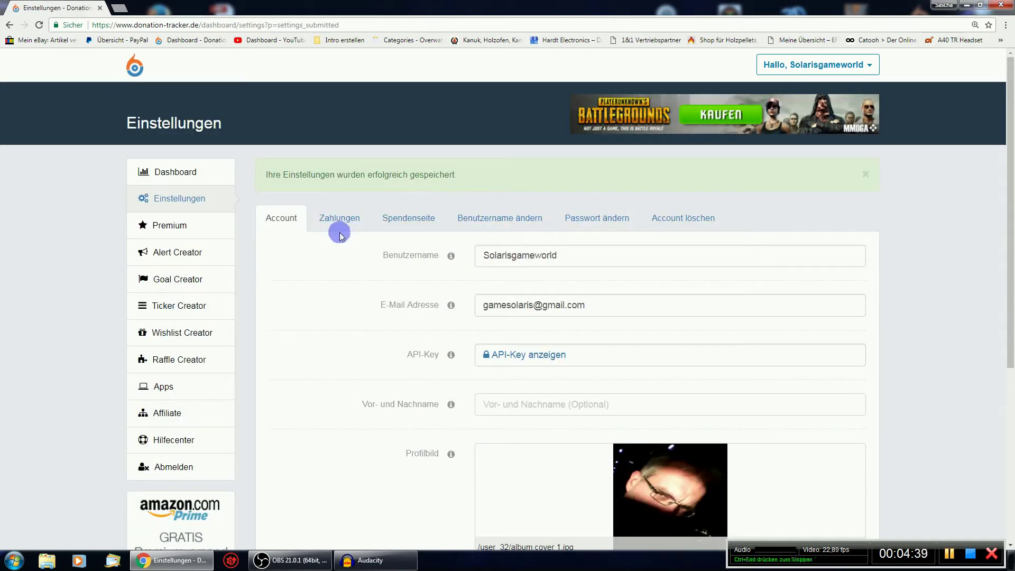
Review the account's payment settings, donation page settings, and the username and password change options
left_click(338, 222)
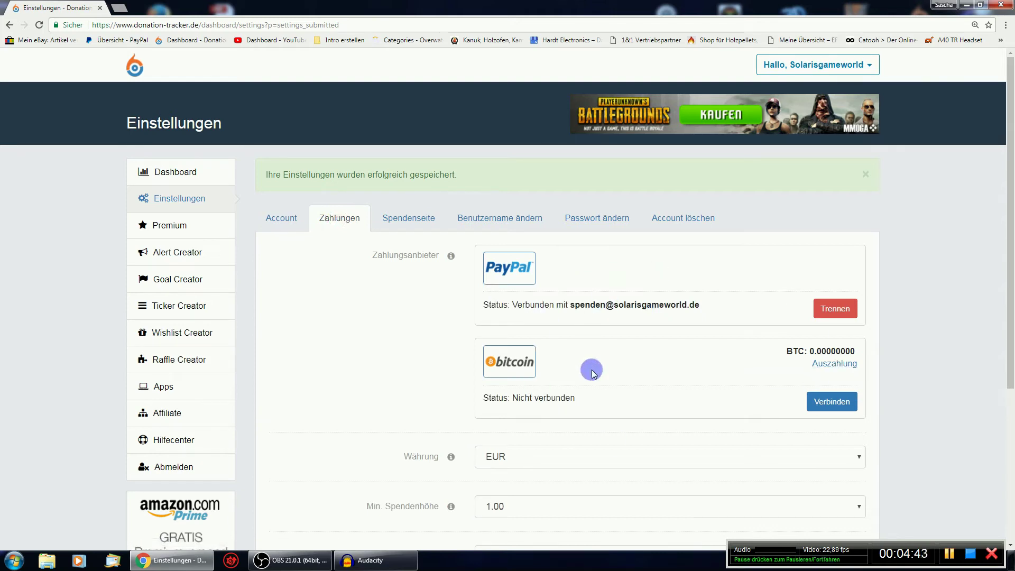
scroll(681, 362, "down", 2)
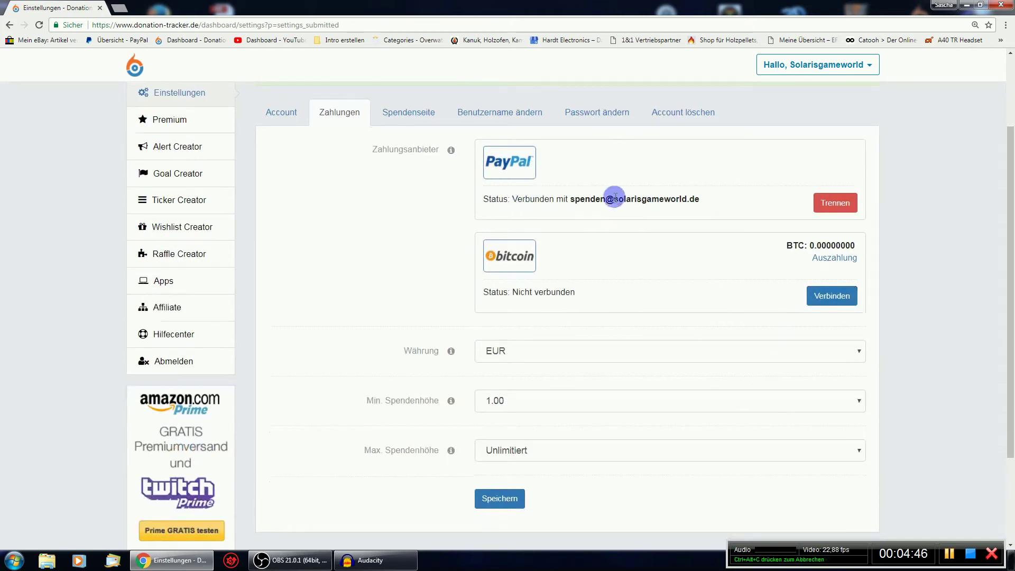
left_click(423, 111)
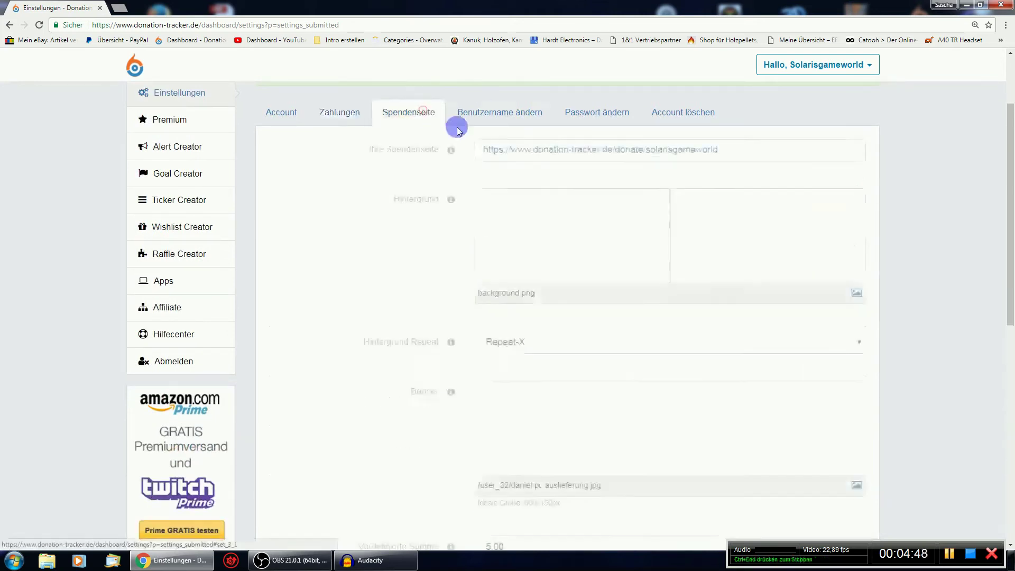
left_click(502, 112)
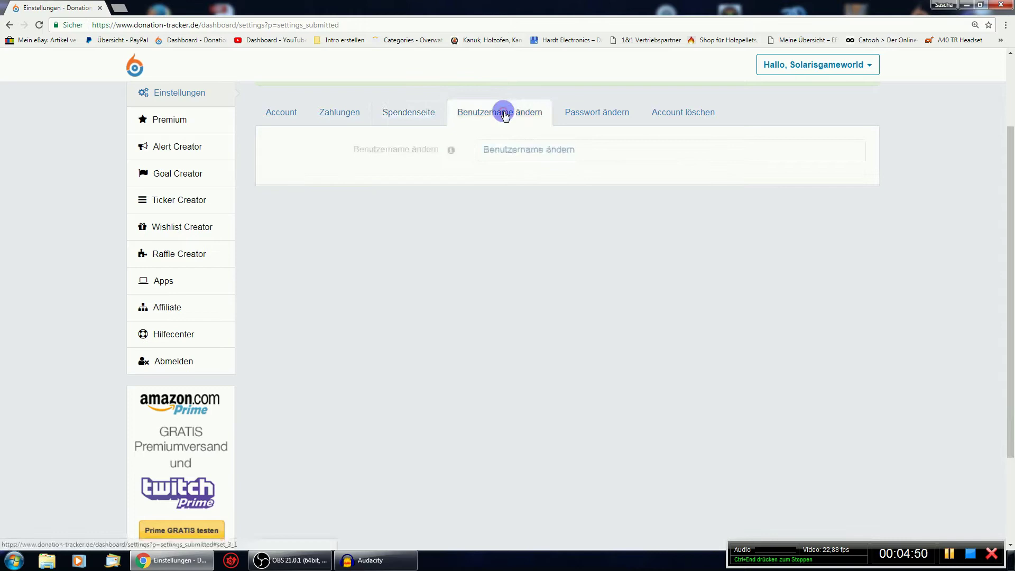
left_click(610, 118)
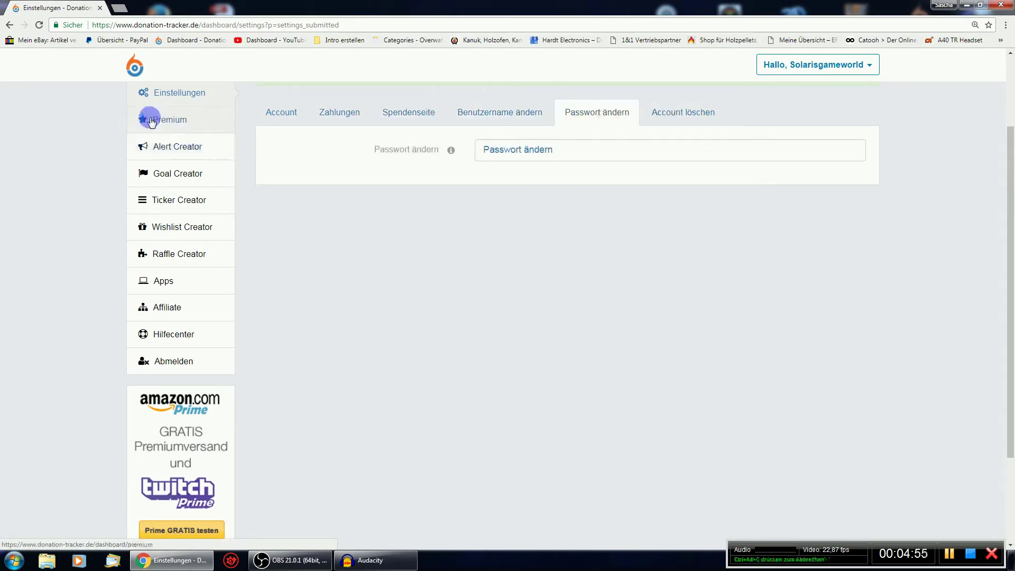
Examine the Donation-Tracker Premium plans, comparing their prices, durations and included features
left_click(196, 119)
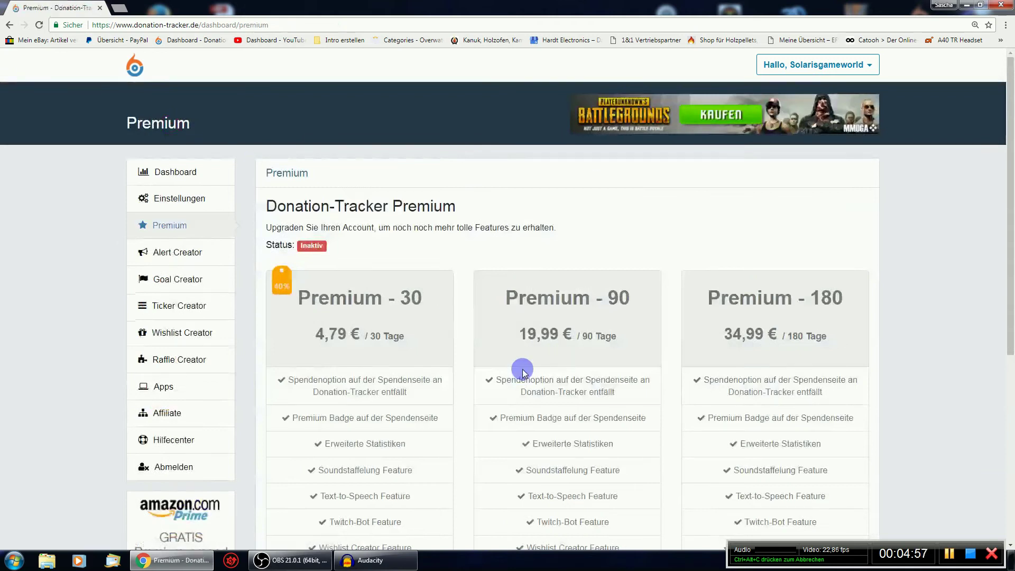
scroll(508, 365, "down", 2)
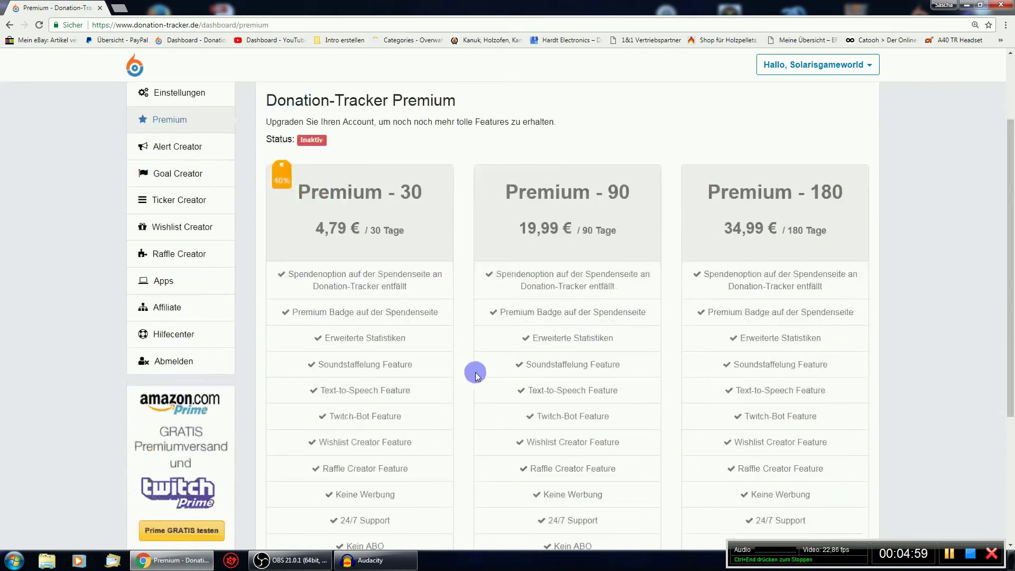
scroll(477, 364, "down", 1)
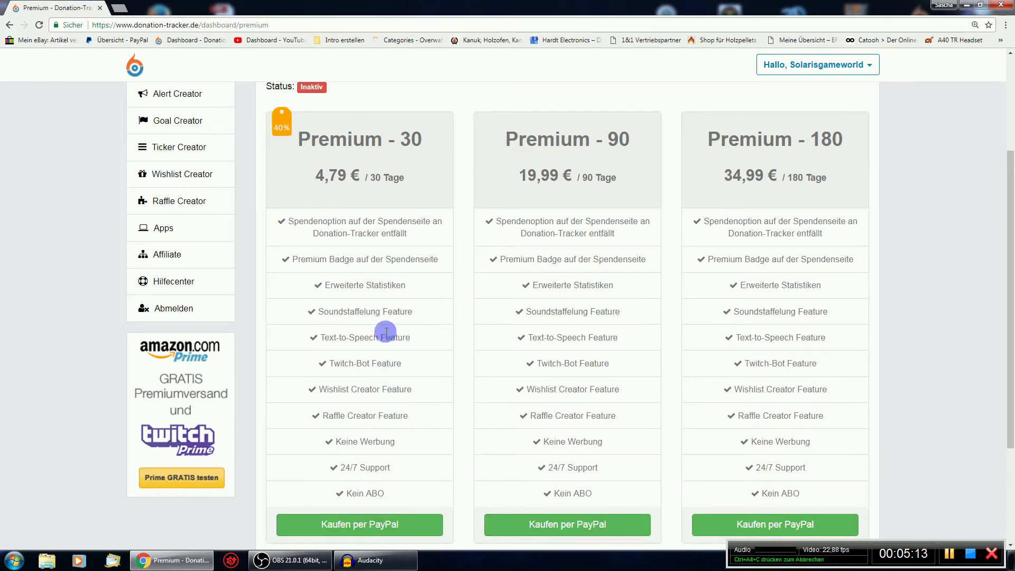
scroll(386, 332, "down", 3)
scroll(385, 331, "up", 6)
Review the Alert Creator's global settings, including alert background, time, layout, animation options and message template
left_click(193, 252)
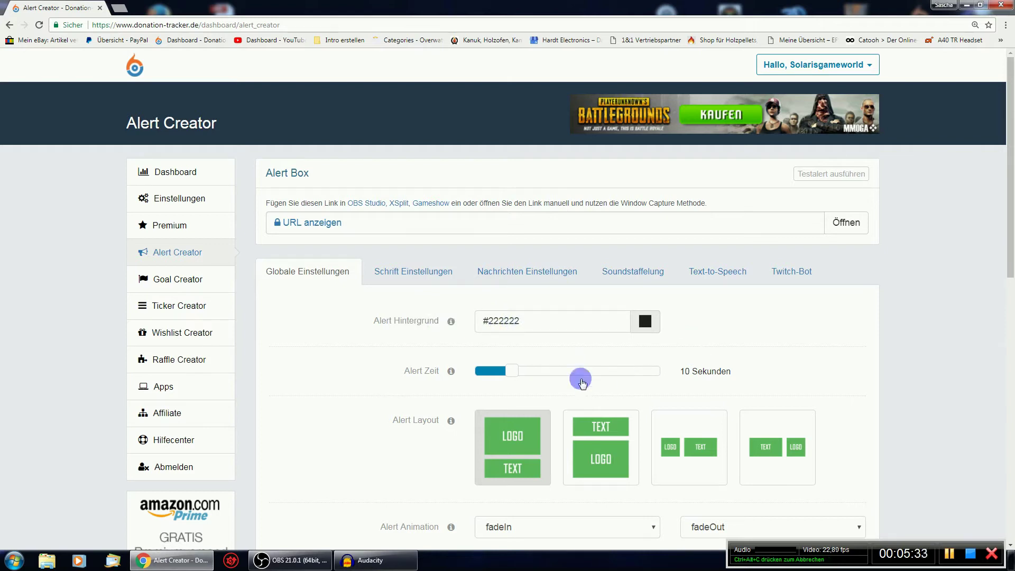
scroll(434, 398, "down", 2)
scroll(434, 398, "down", 1)
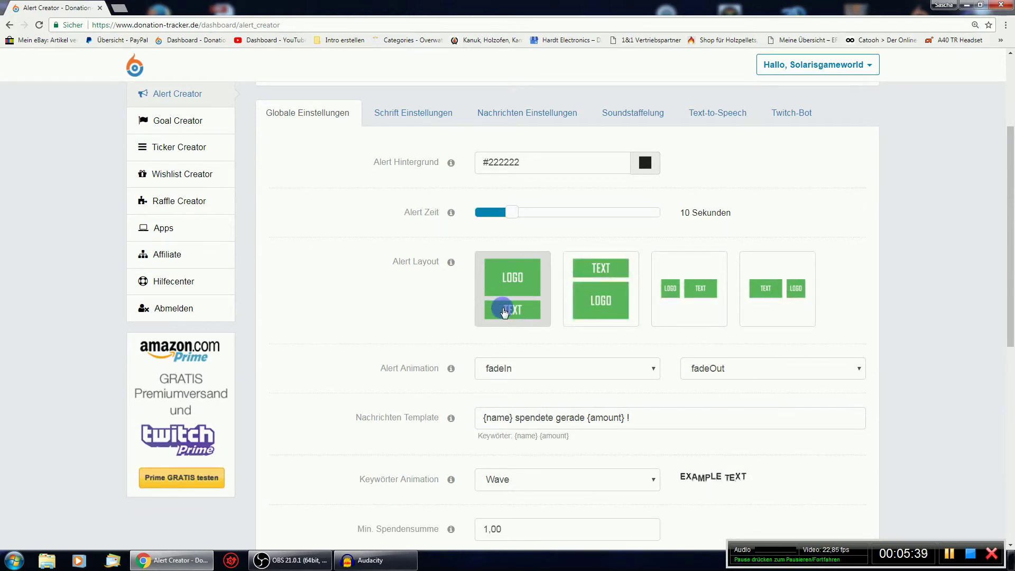
left_click(645, 370)
left_click(645, 370)
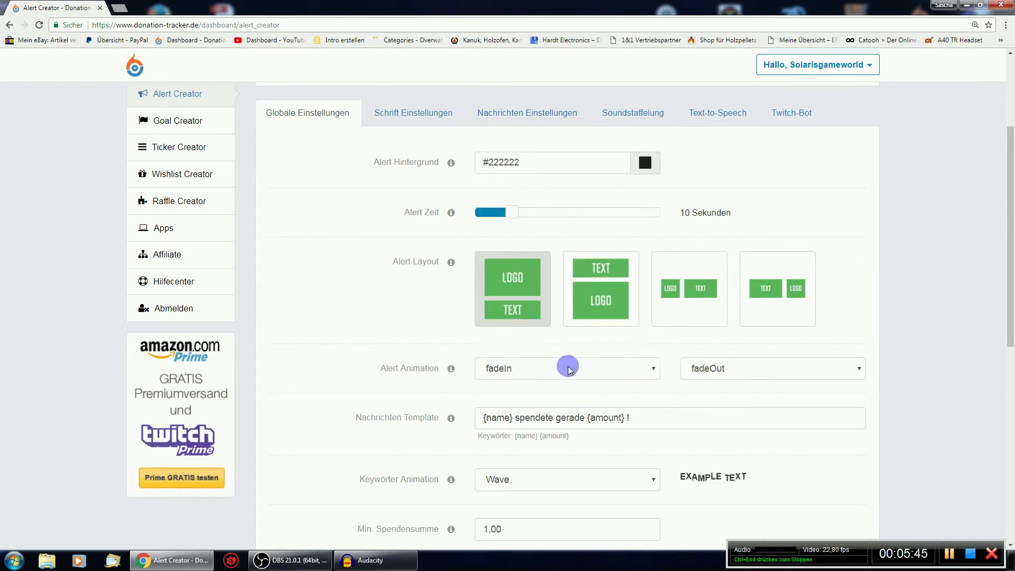
scroll(568, 369, "down", 2)
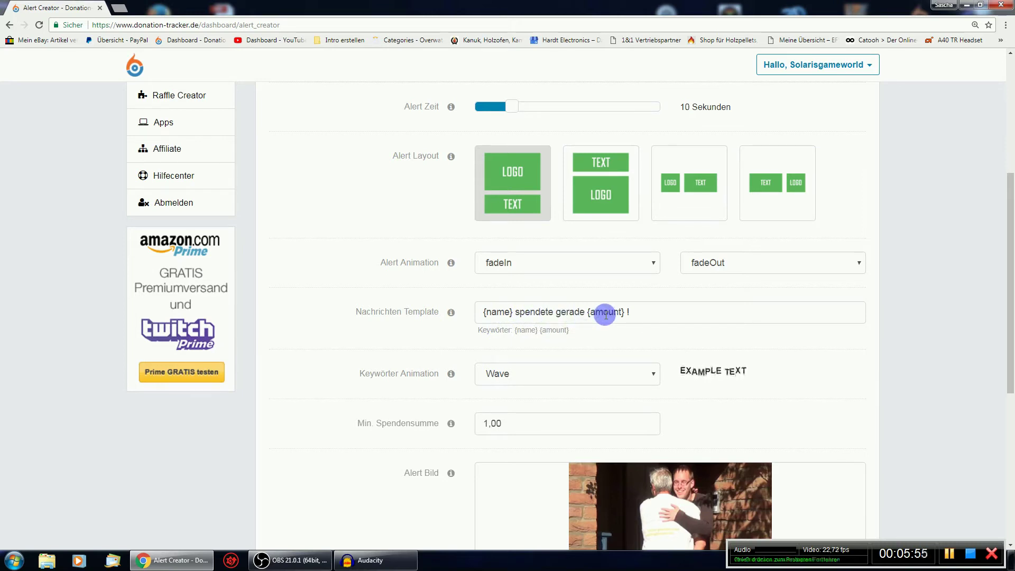
Try the Tada keyword animation for the alert and set it back to Wave
left_click(645, 375)
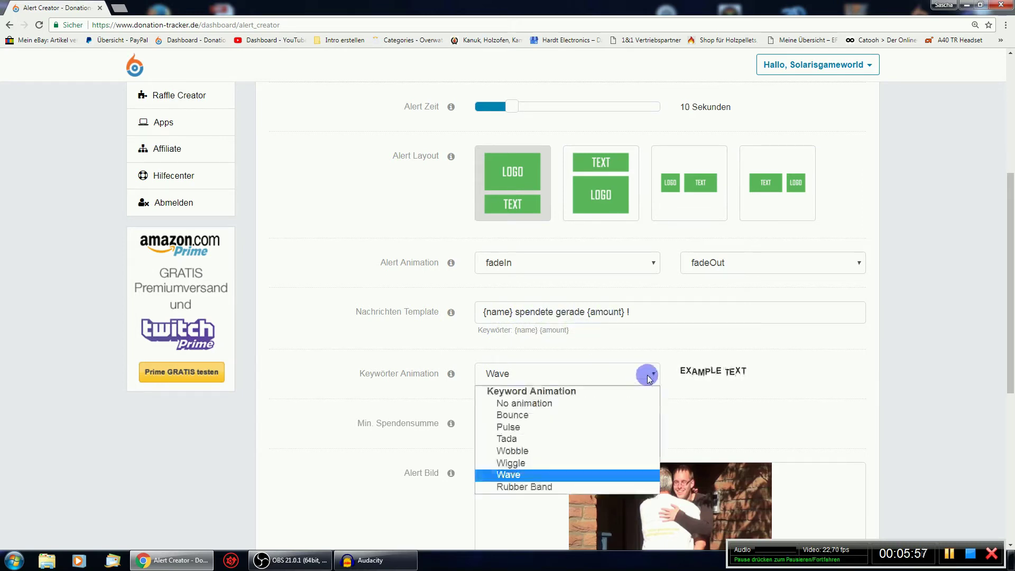
left_click(518, 439)
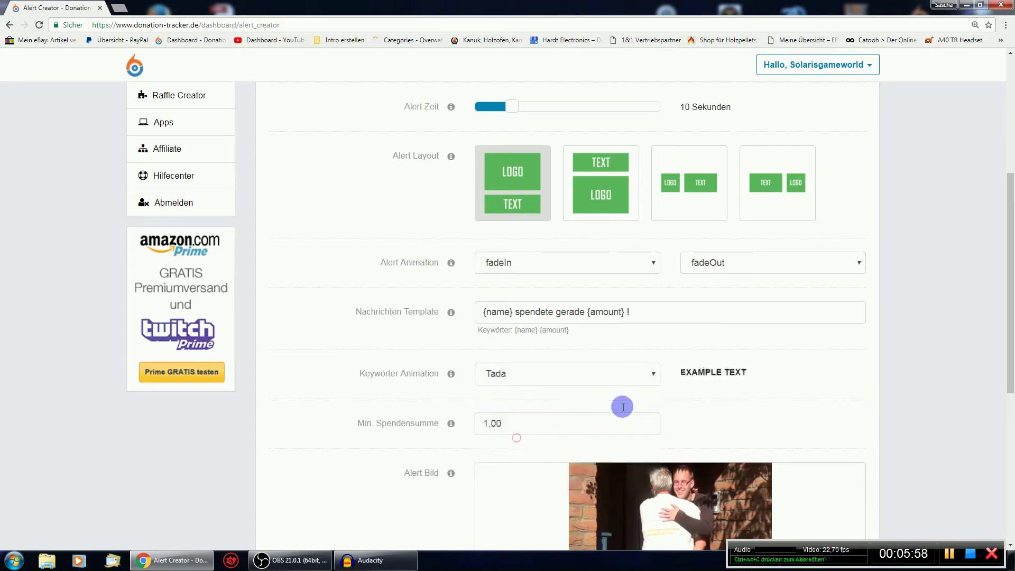
left_click(653, 374)
left_click(526, 475)
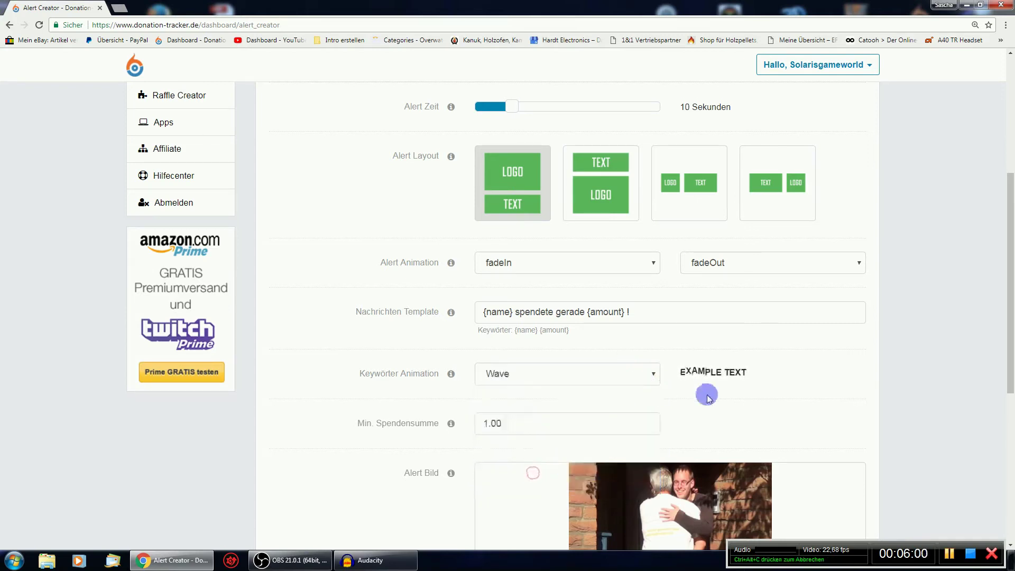
Check the alert's minimum donation, image, sound and volume, and save the global alert settings
scroll(595, 339, "down", 1)
scroll(595, 339, "down", 3)
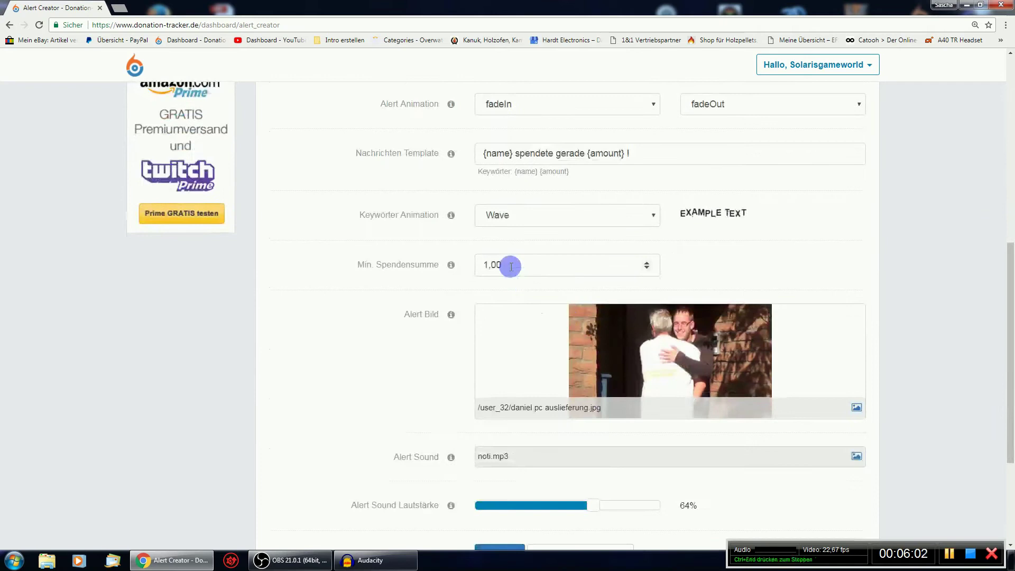
scroll(390, 353, "down", 2)
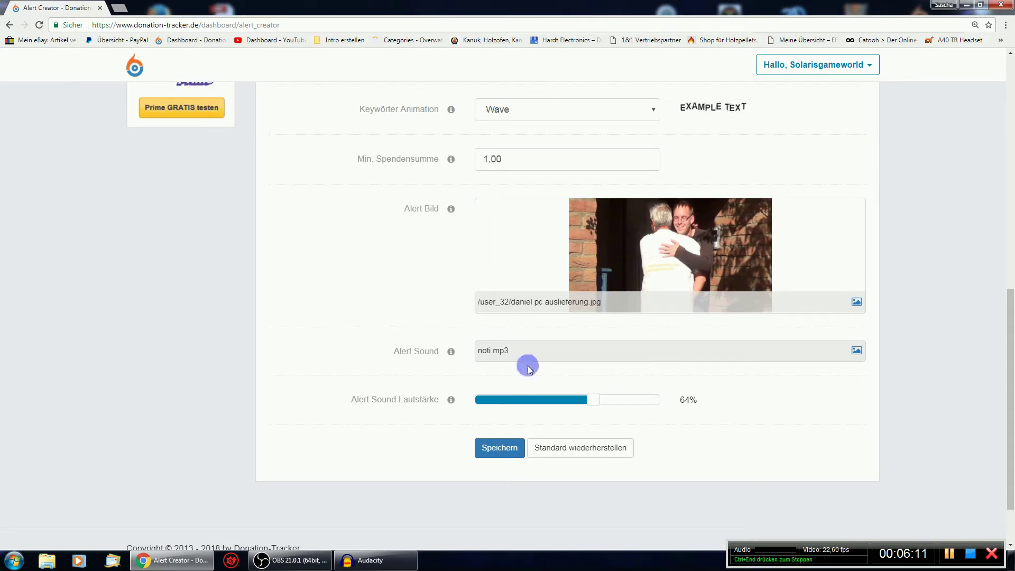
left_click(504, 453)
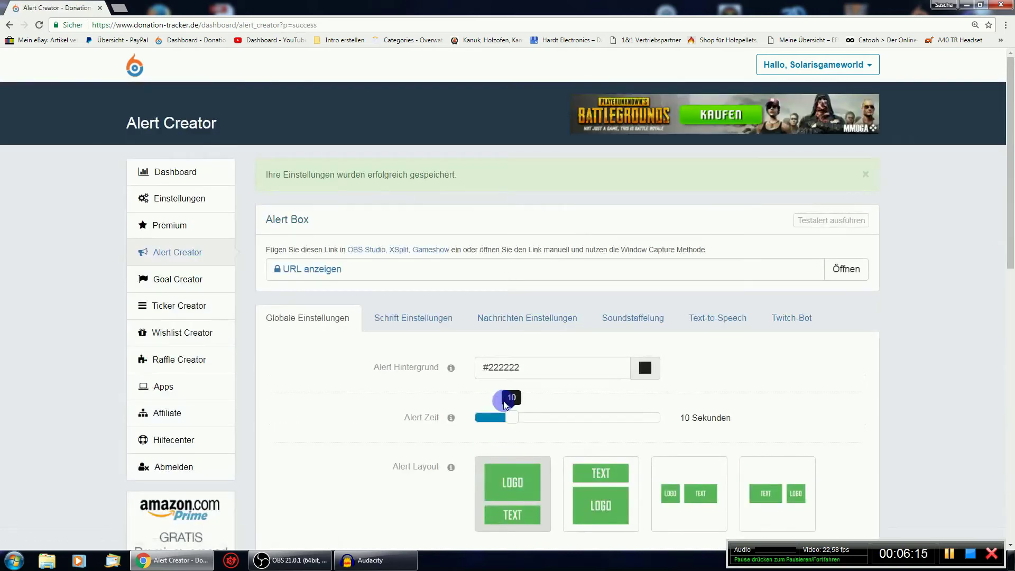
Review the alert's font settings, including typeface, size, thickness, text colour and highlight colour
left_click(426, 318)
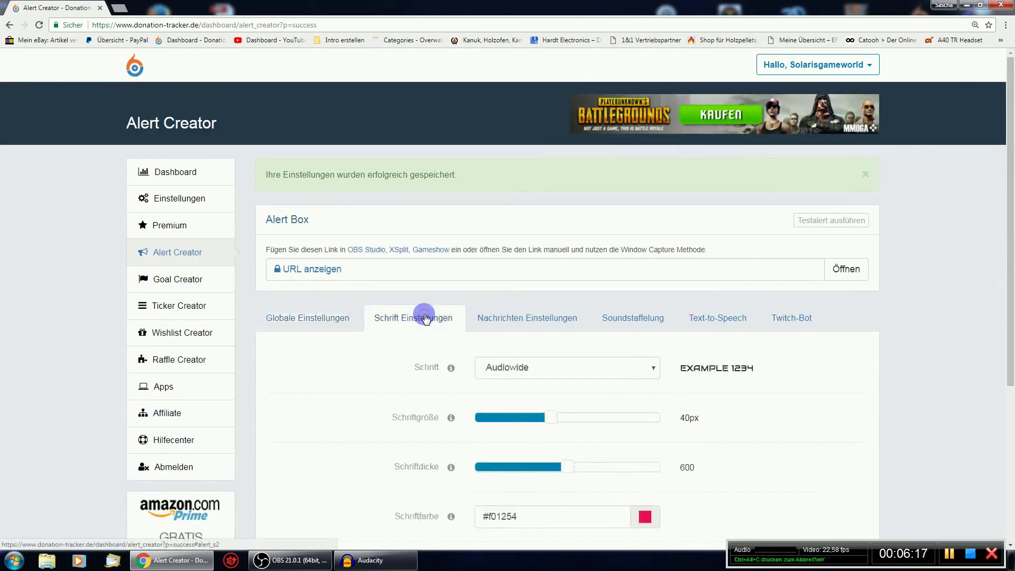
scroll(367, 366, "down", 3)
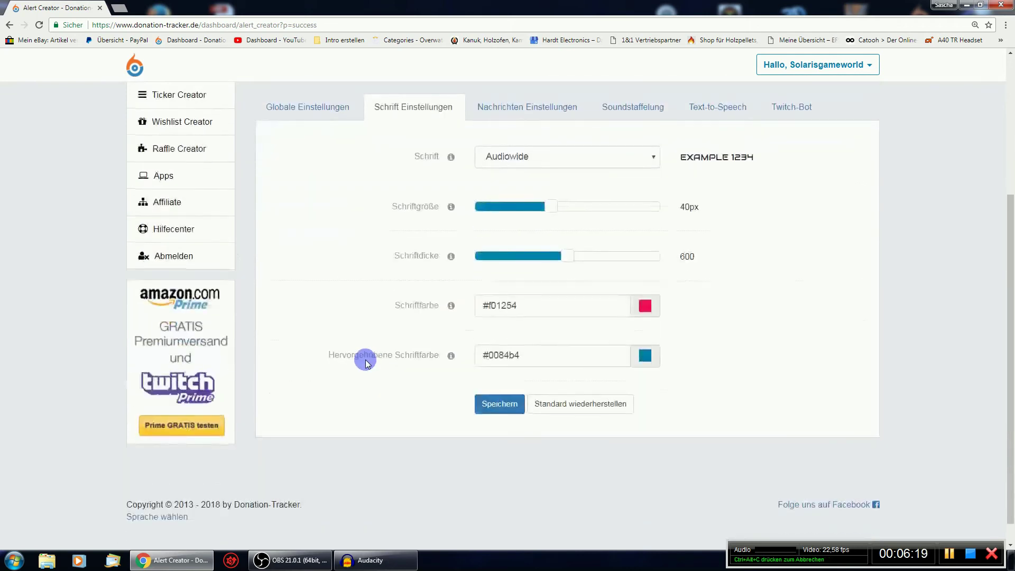
scroll(365, 357, "up", 1)
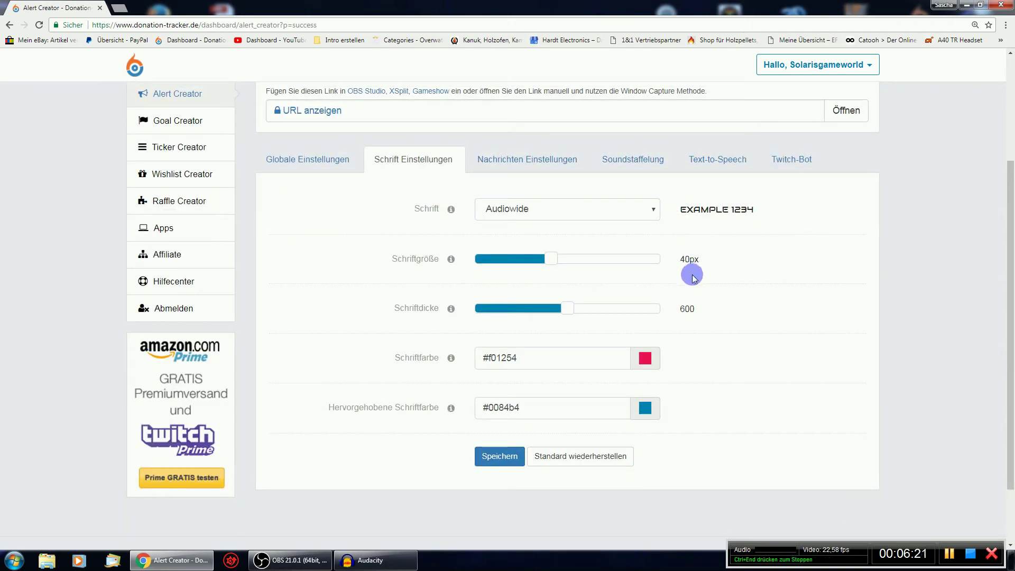
In the alert's message settings, try the Bangers font and set the donation message font to Bowlby One SC
left_click(564, 165)
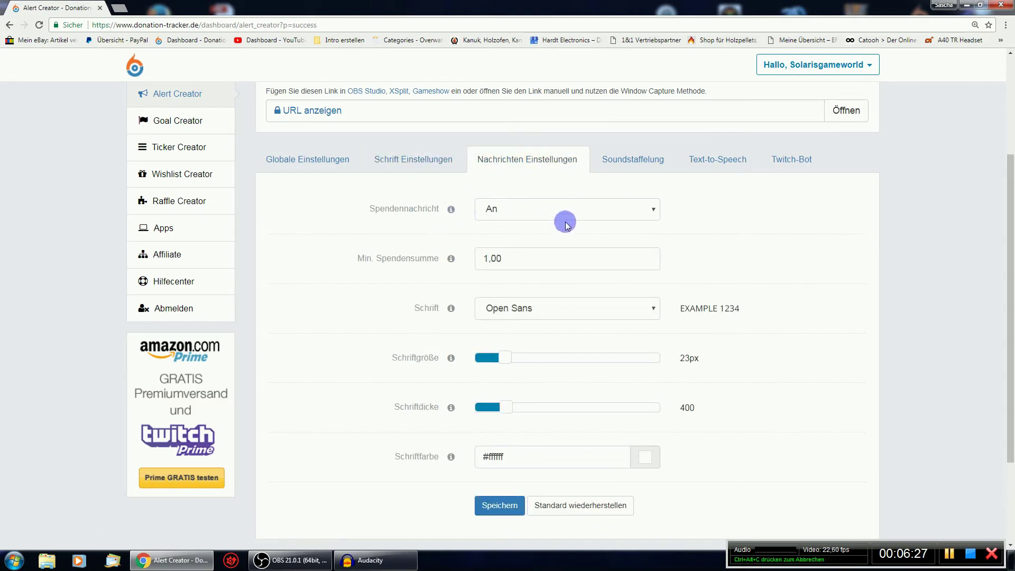
left_click(641, 308)
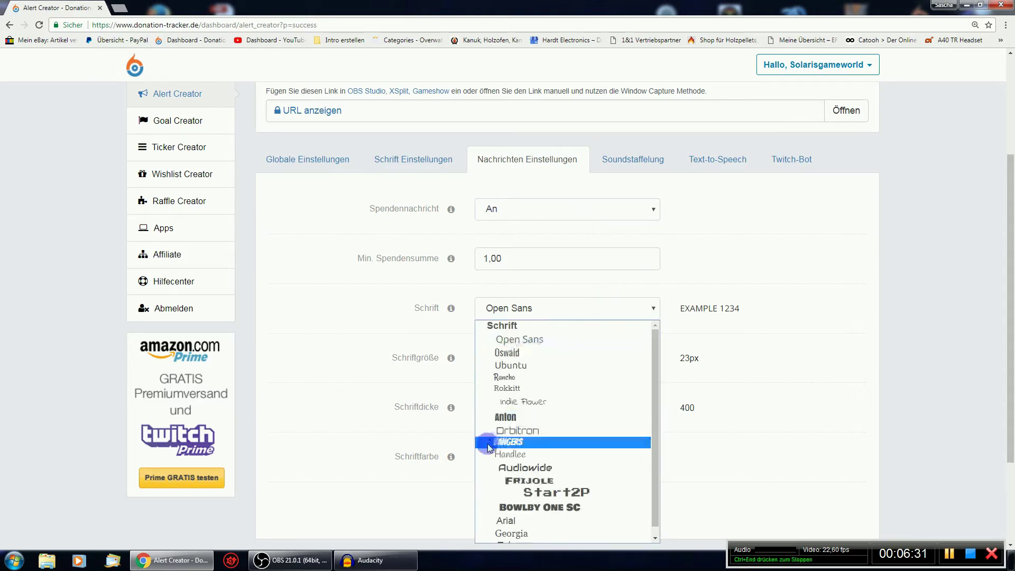
left_click(521, 442)
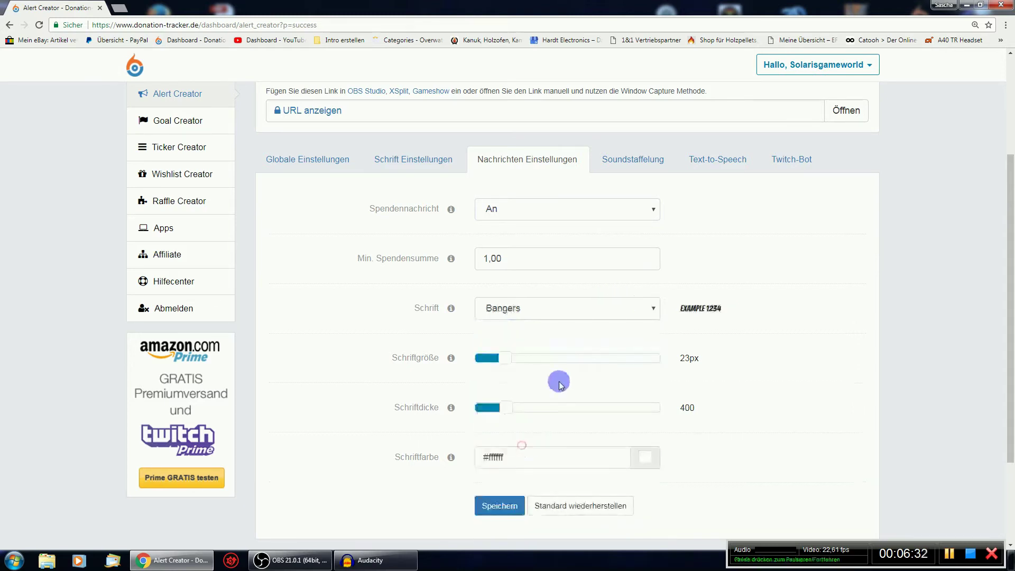
left_click(562, 306)
left_click(561, 252)
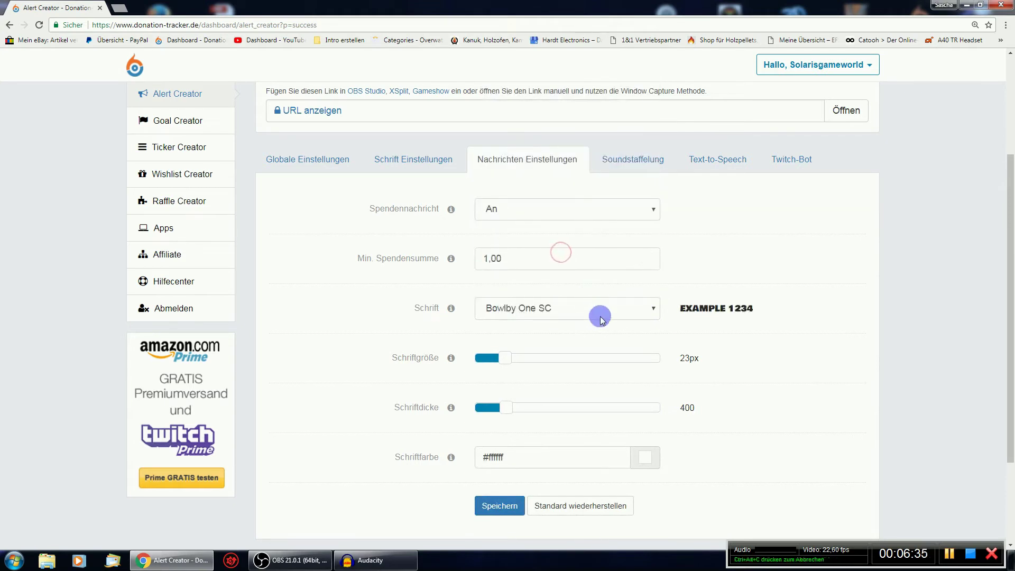
left_click(600, 317)
left_click(732, 261)
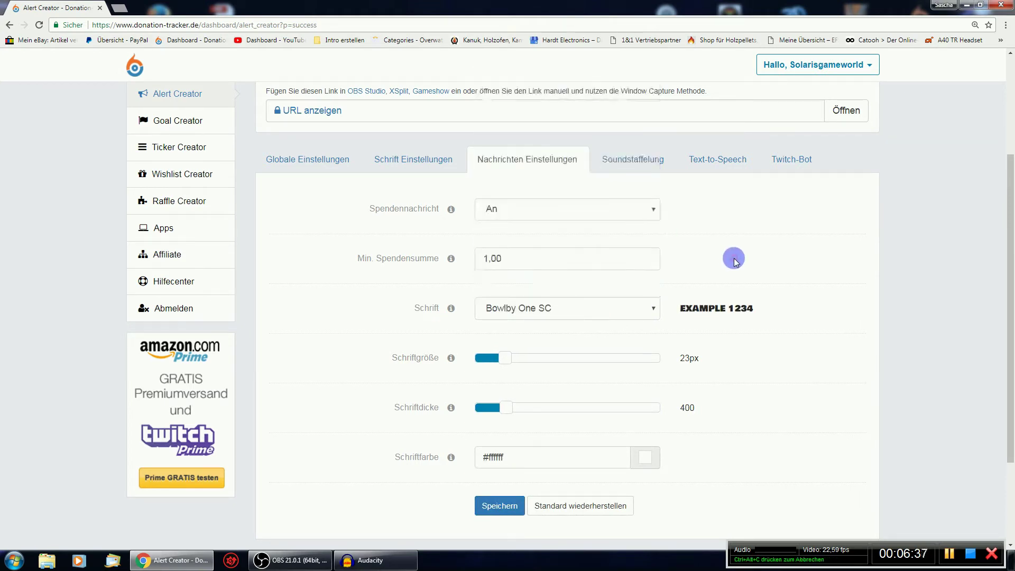
scroll(518, 359, "down", 1)
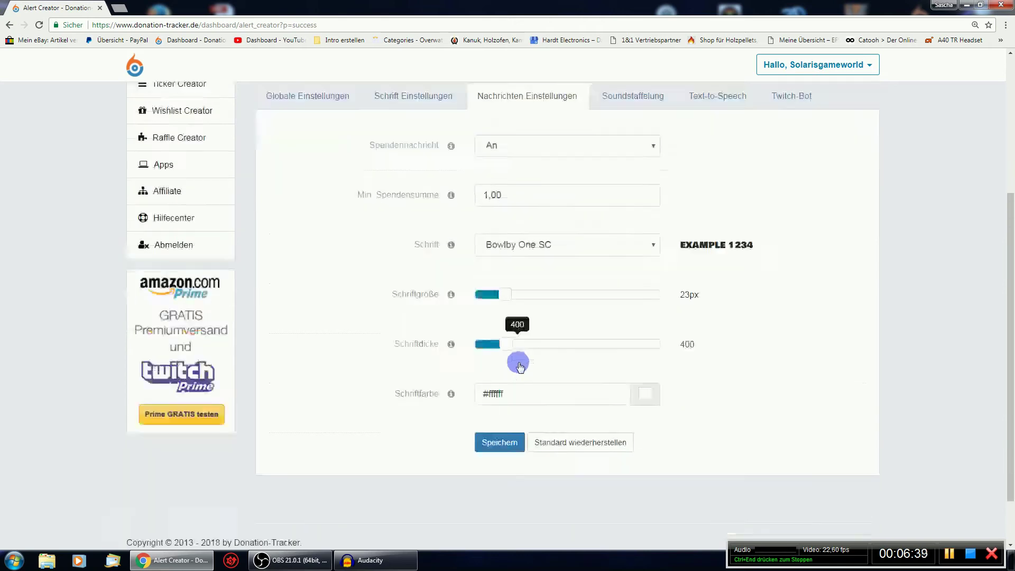
scroll(521, 366, "down", 1)
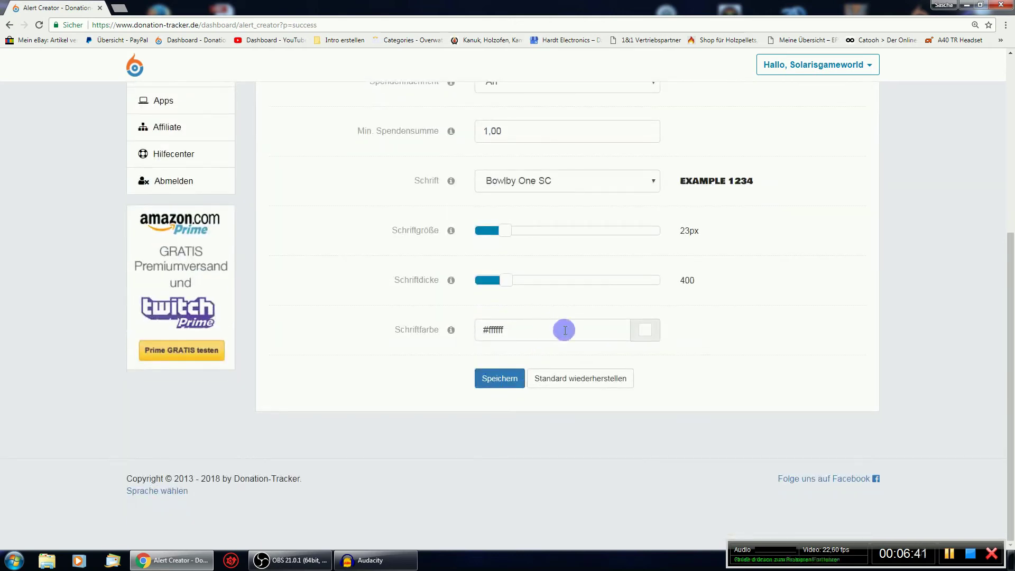
View the alert's Soundstaffelung, Text-to-Speech and Twitch-Bot sections
scroll(561, 328, "up", 4)
left_click(636, 303)
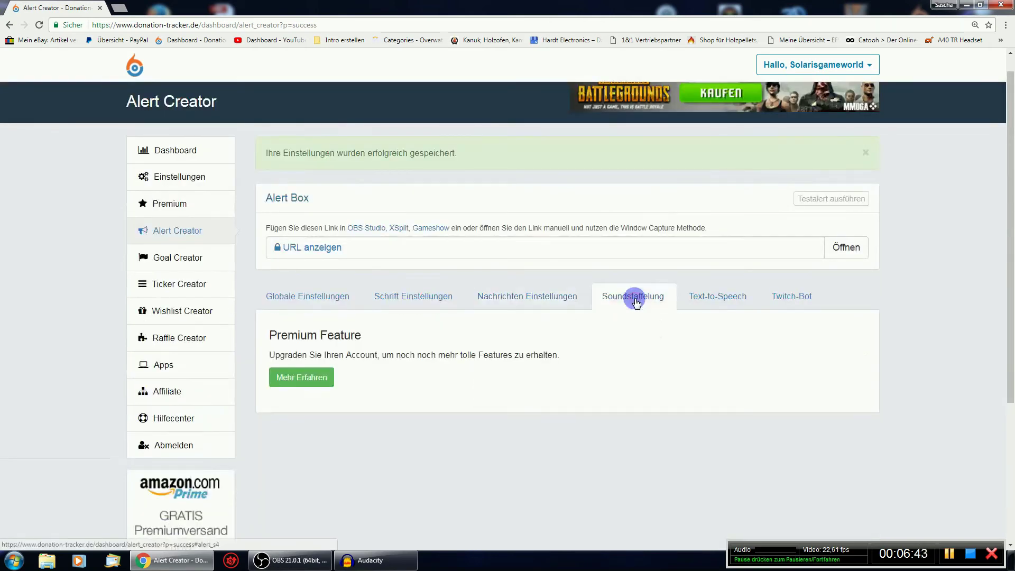
left_click(700, 302)
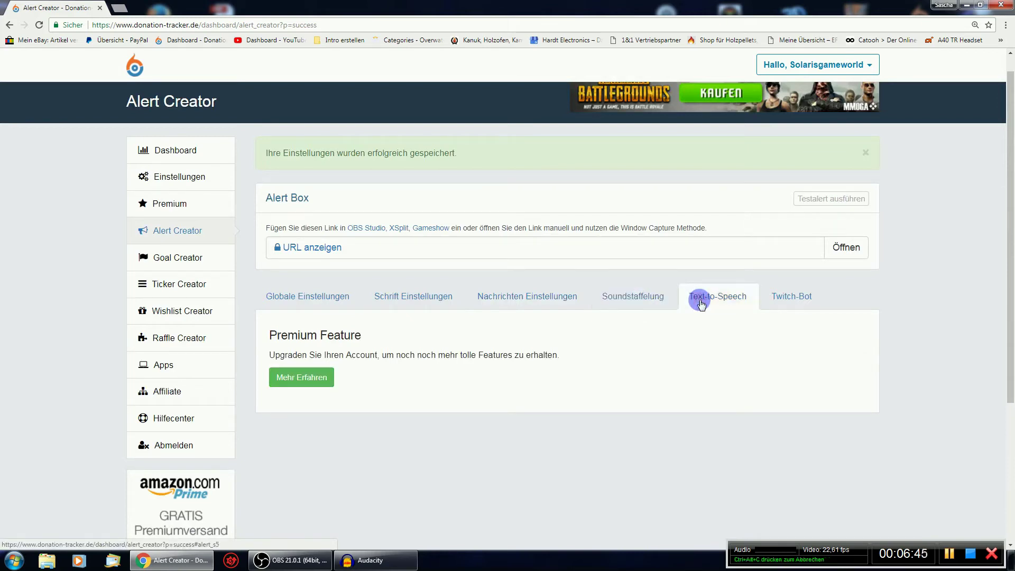
left_click(775, 297)
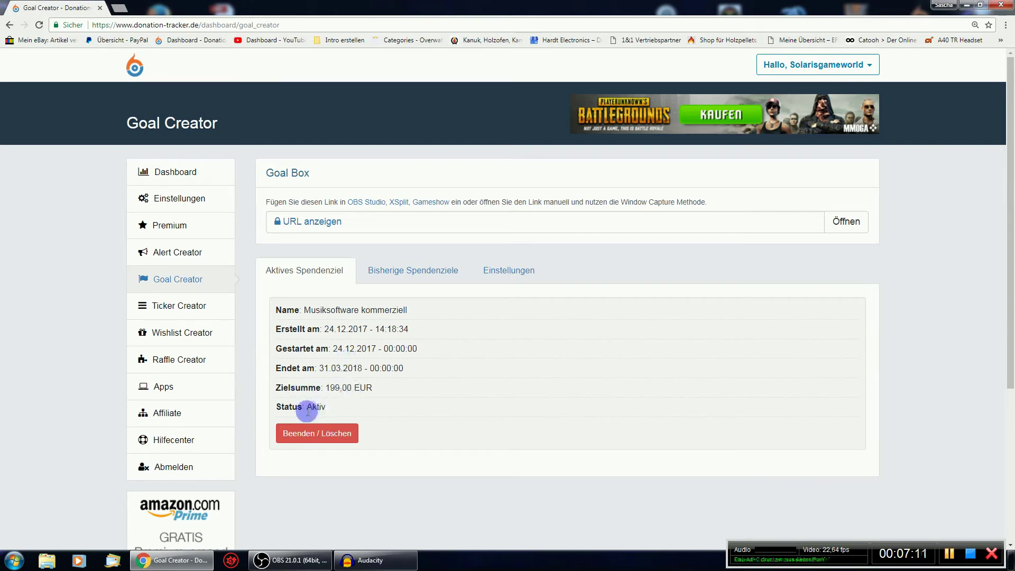
View the Goal Creator's previous donation goals and its layout and colour settings
left_click(410, 271)
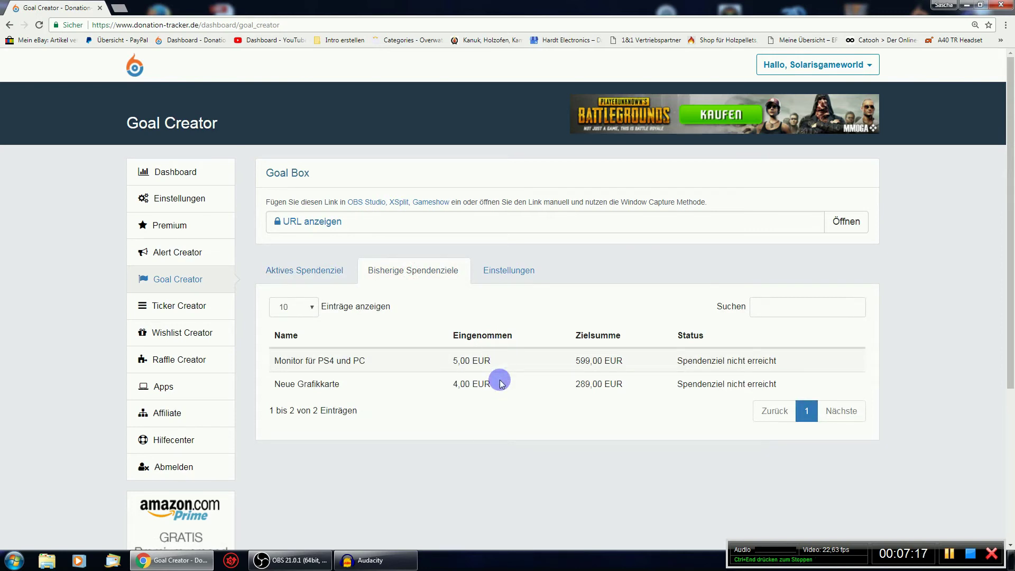
left_click(525, 271)
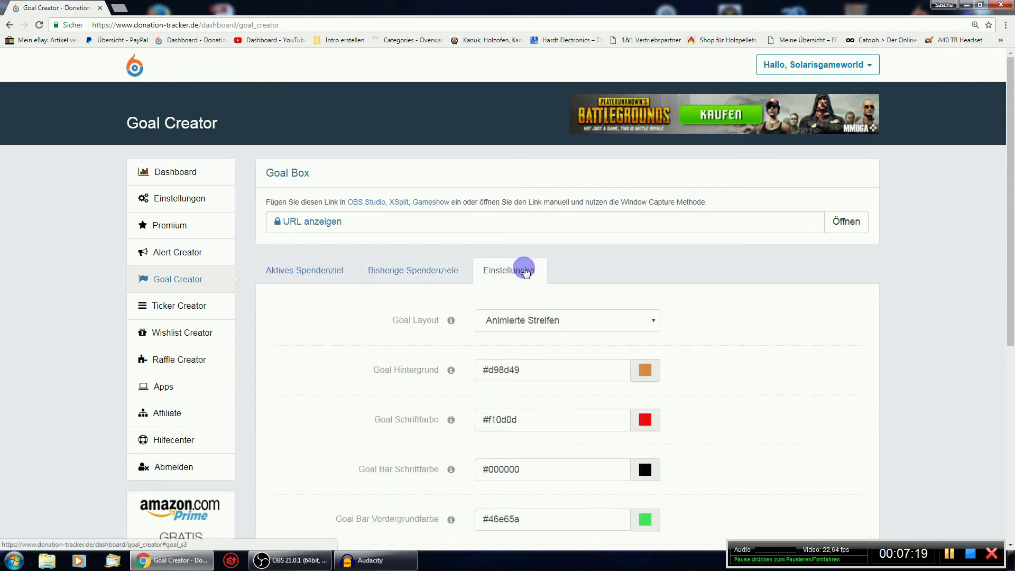
Review the donation goal's layout, background, bar colour, font and language settings
scroll(537, 319, "down", 1)
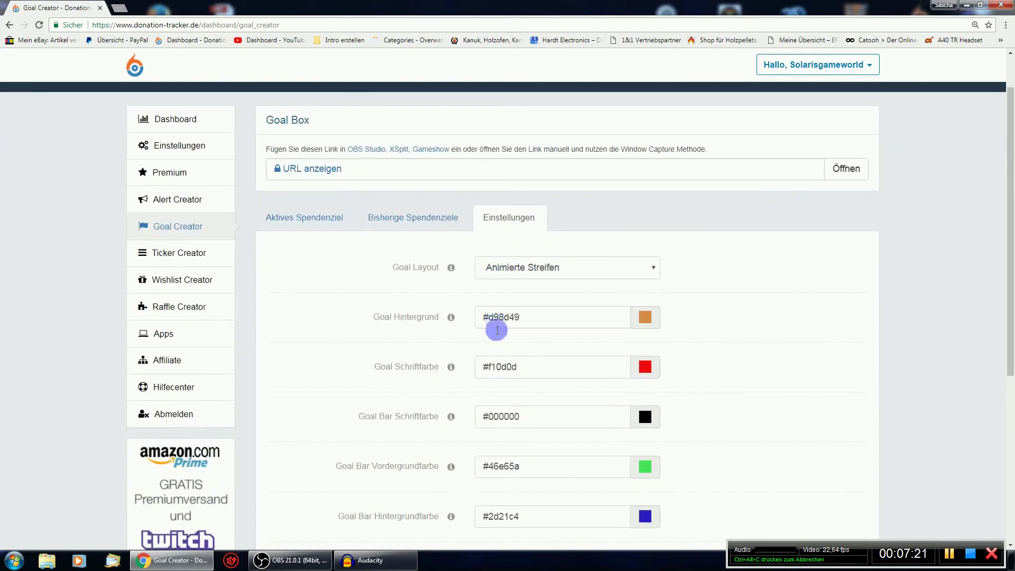
scroll(561, 415, "down", 3)
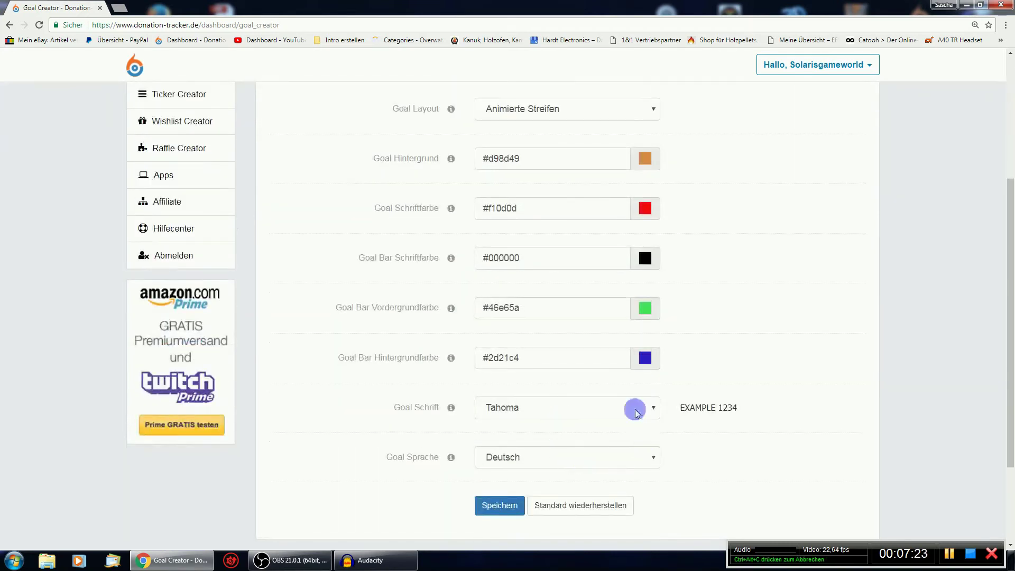
scroll(390, 374, "up", 4)
Reopen the Goal Creator's active donation goal, reveal the Goal Box URL and select it
left_click(233, 301)
left_click(205, 277)
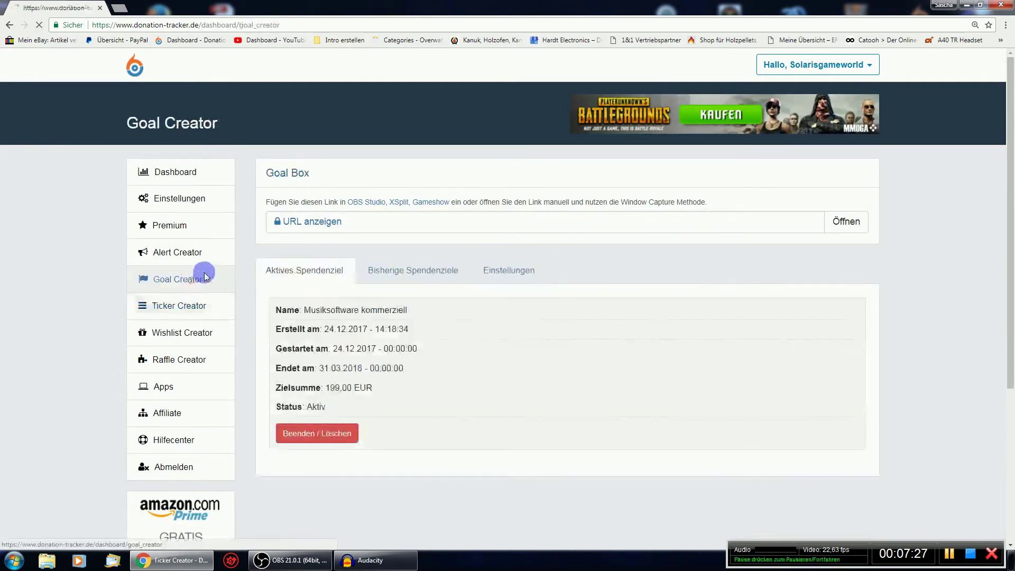
left_click(323, 222)
left_click(626, 240)
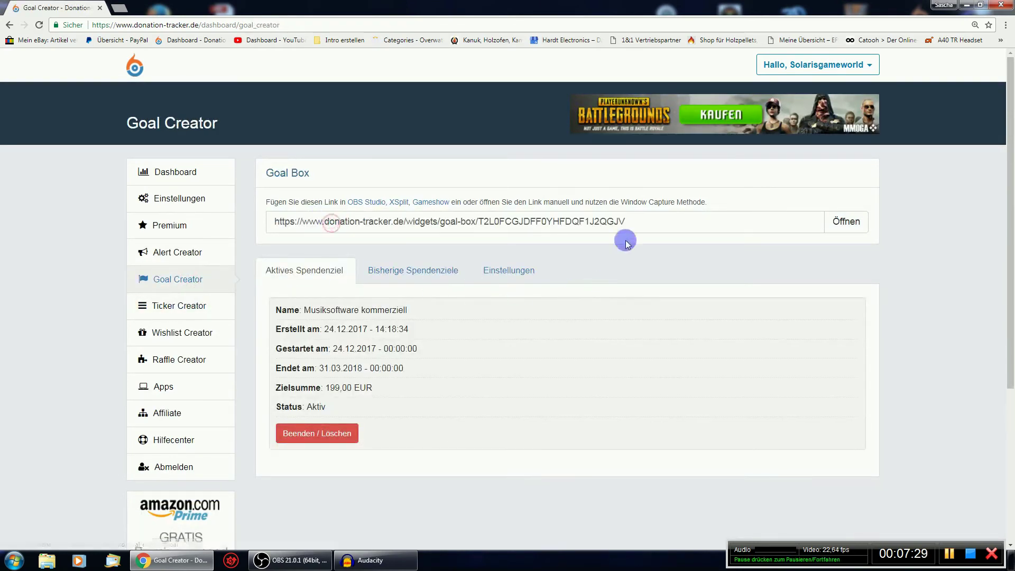
left_click(636, 223)
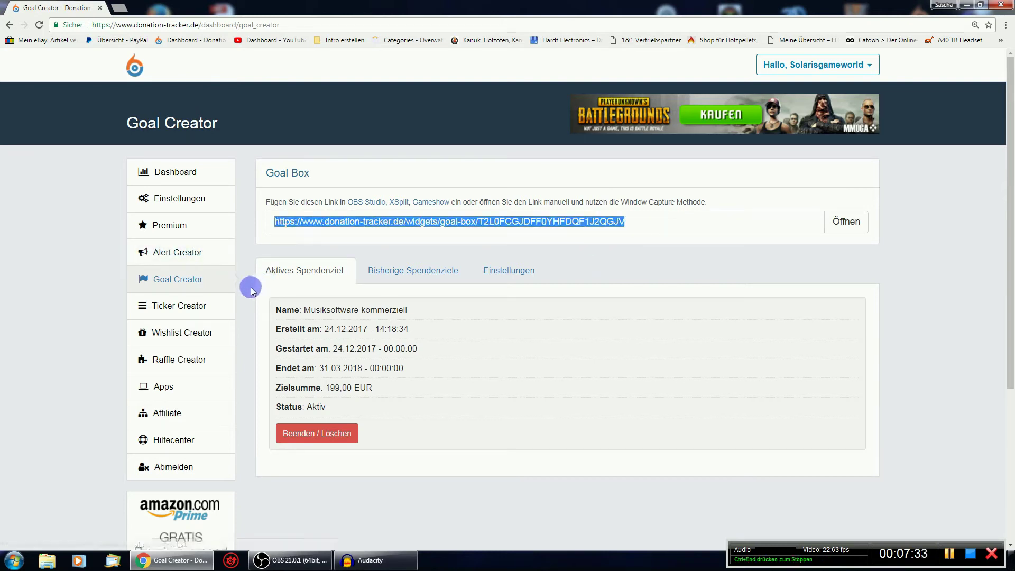
Reveal the Ticker Box URL in the Ticker Creator and review the ticker's alignment, colour, font and count settings
left_click(199, 309)
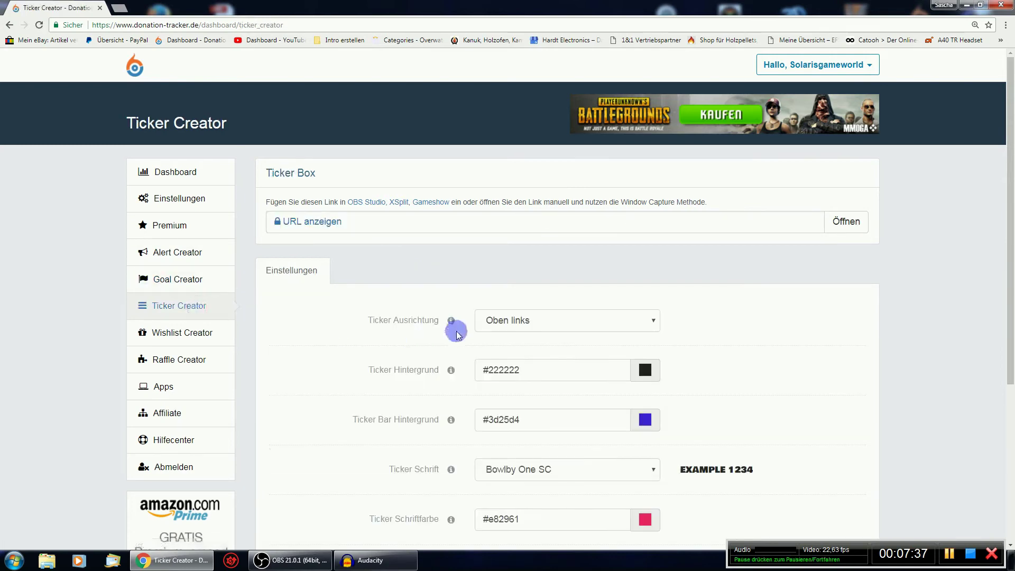
left_click(328, 221)
scroll(587, 242, "down", 4)
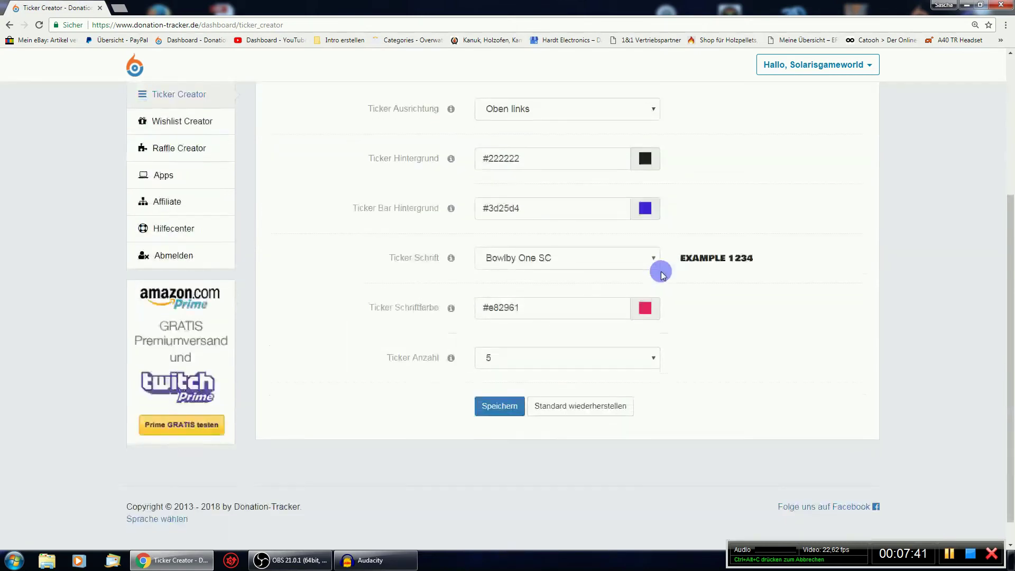
scroll(729, 332, "up", 1)
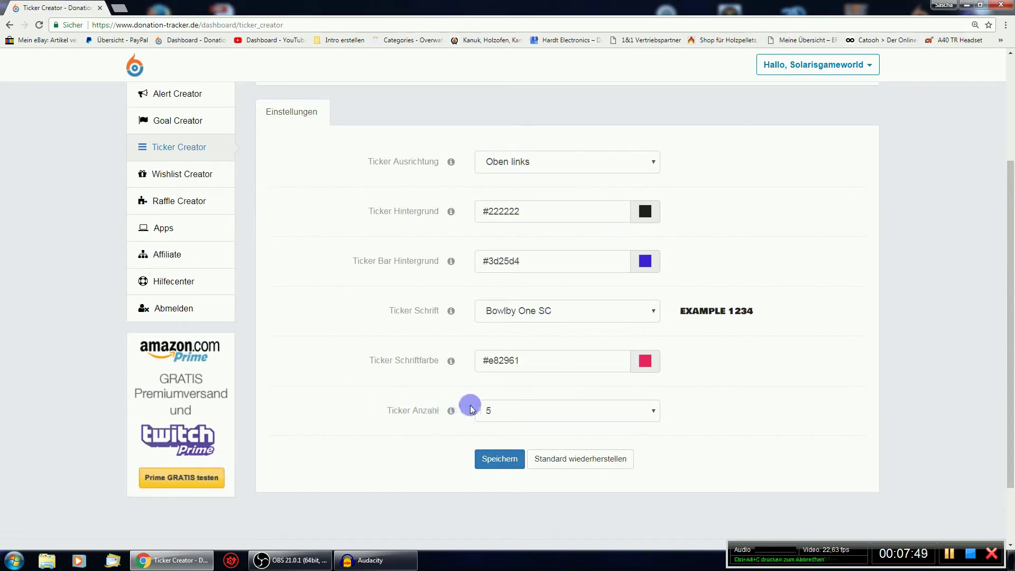
View the Wishlist Creator, Raffle Creator and Apps pages, including the Windows Donation App and Android App information
left_click(193, 181)
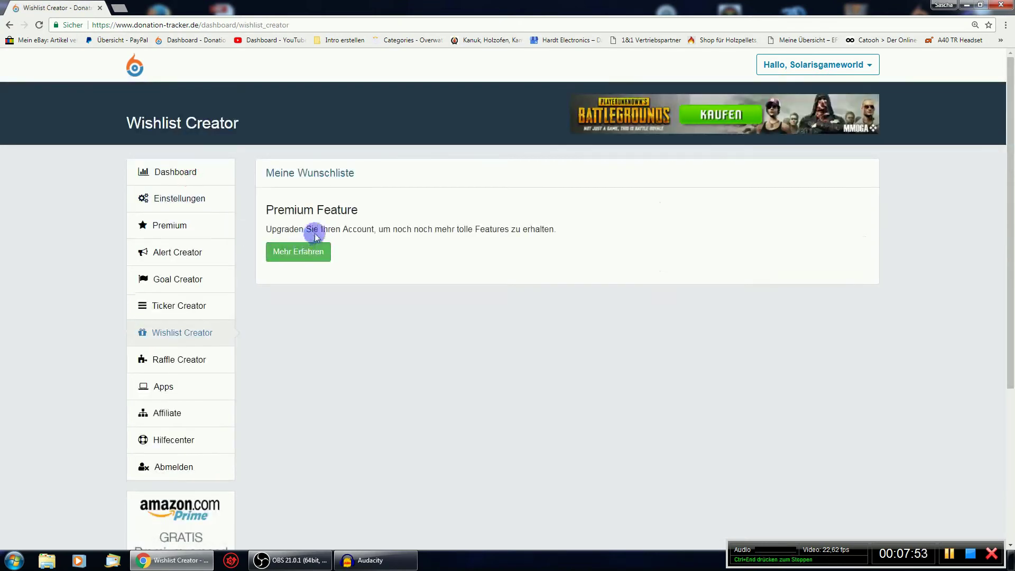
left_click(202, 360)
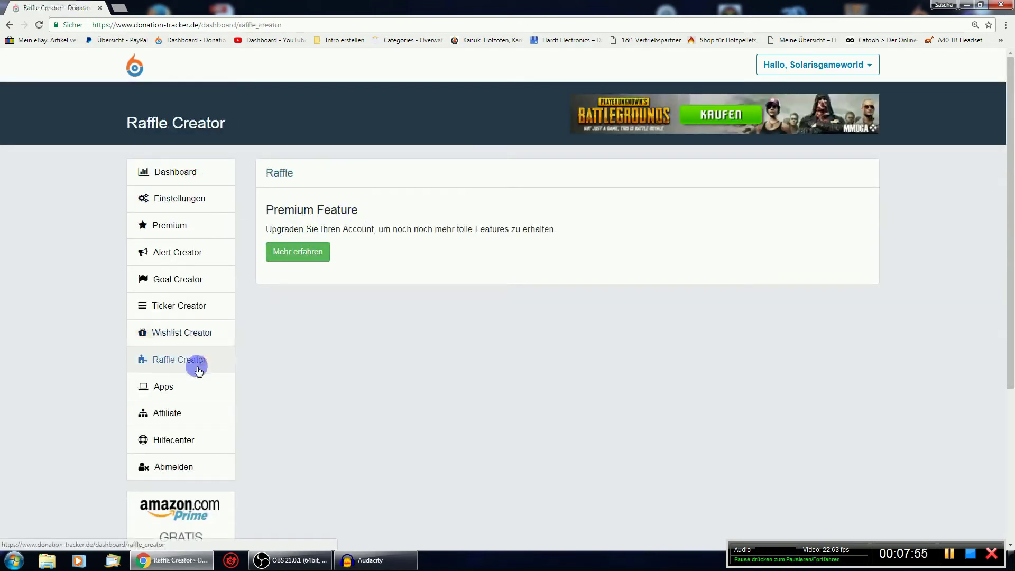
left_click(166, 400)
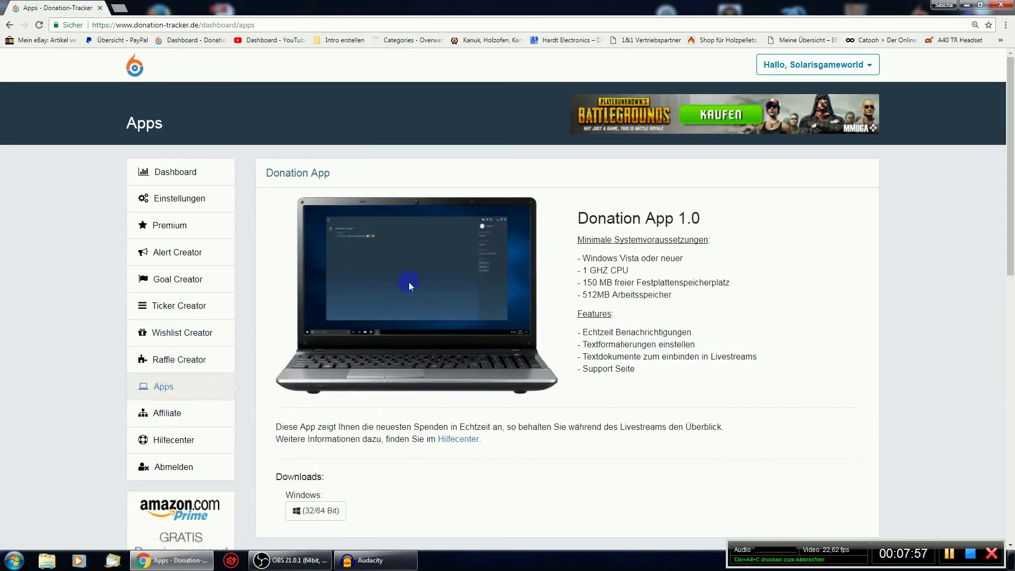
scroll(408, 272, "down", 1)
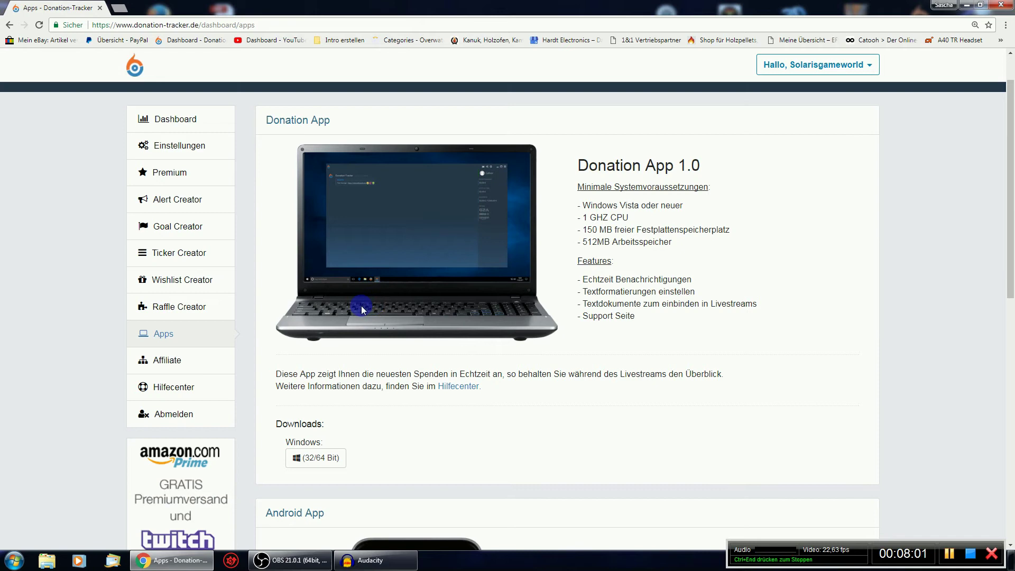
scroll(364, 310, "down", 3)
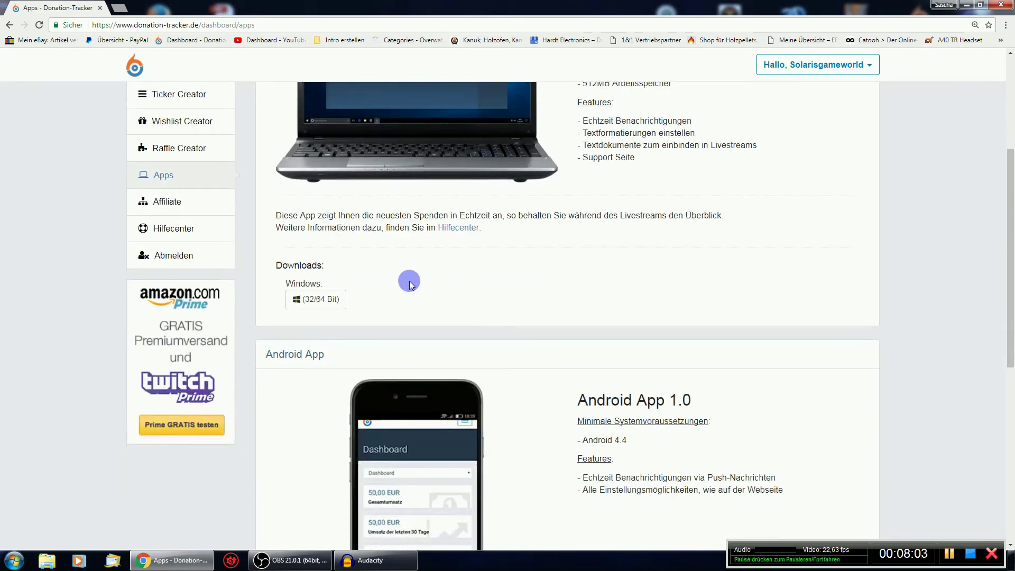
scroll(405, 277, "up", 2)
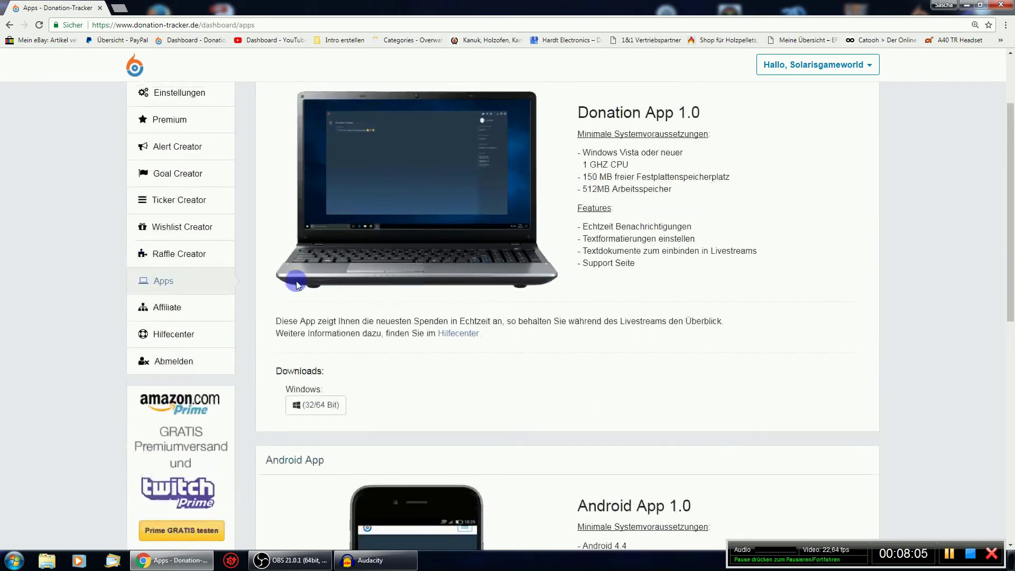
View the Affiliate page with the referral link and the Premium reward for recruited users
left_click(168, 306)
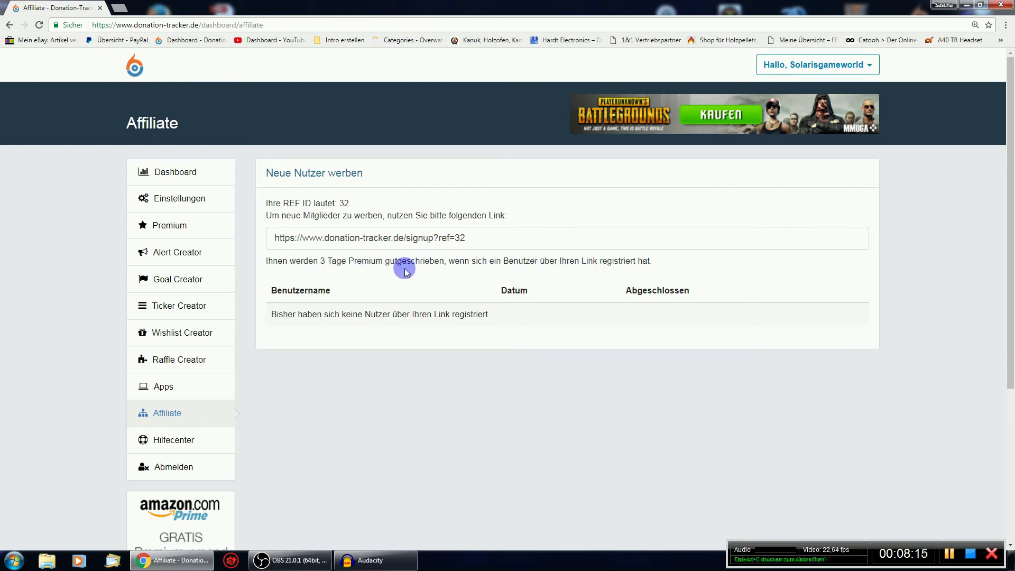
scroll(188, 341, "down", 2)
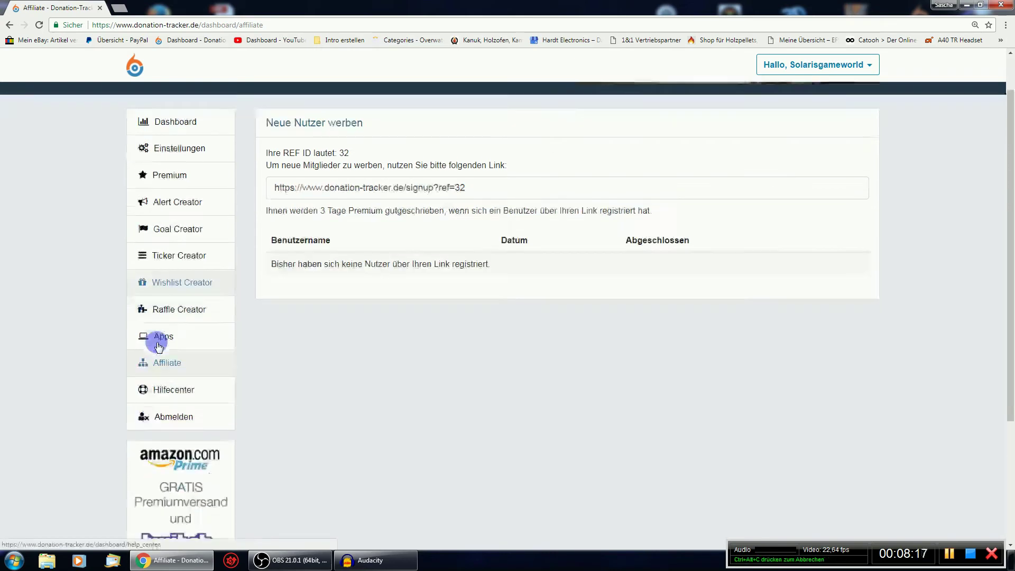
scroll(186, 336, "up", 2)
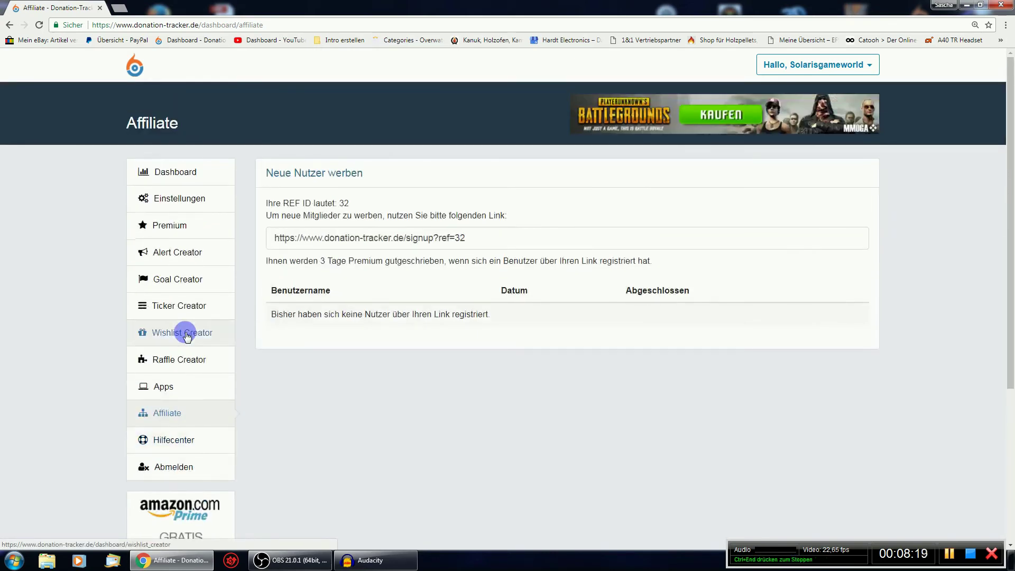
scroll(256, 370, "down", 5)
scroll(265, 370, "up", 5)
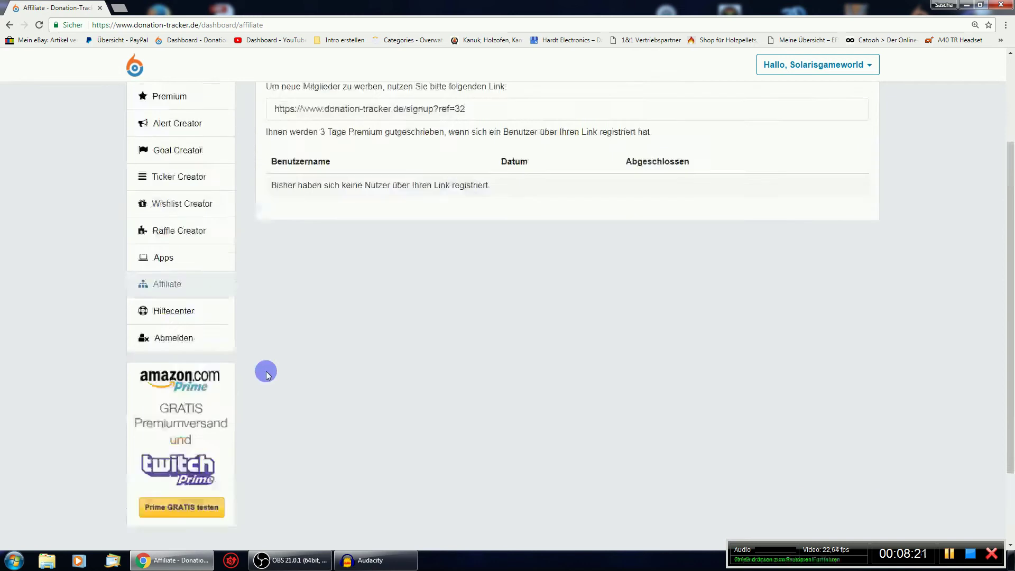
Check the payment providers, currency and donation limits in the account's Zahlungen settings
left_click(182, 200)
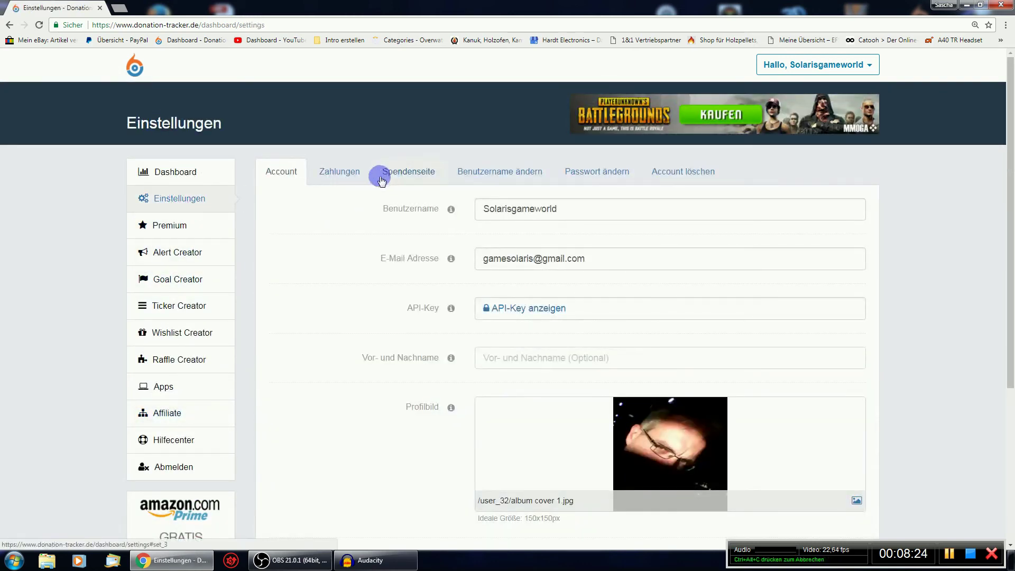
left_click(346, 172)
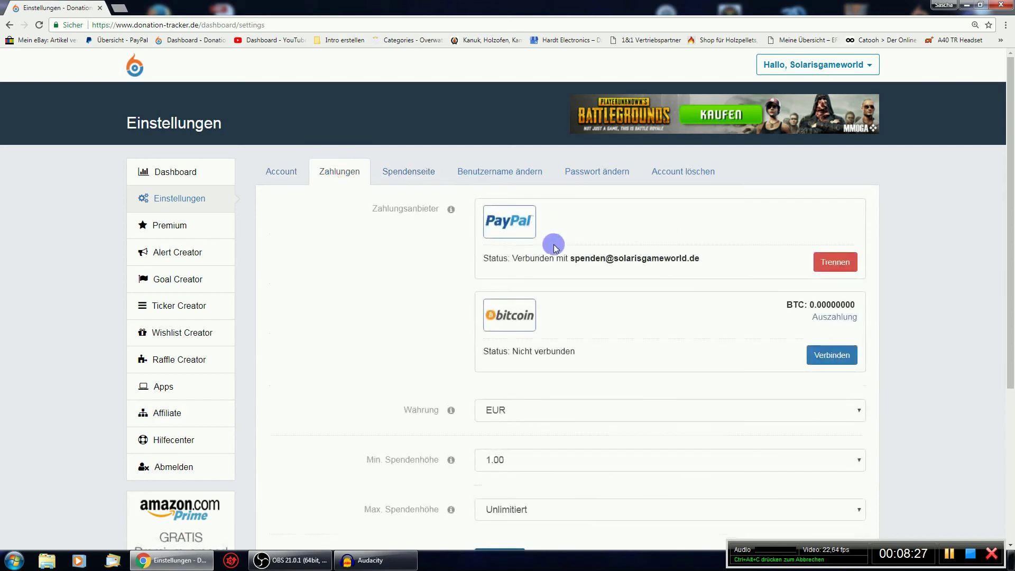
Reveal the Alert Box URL in the Alert Creator and copy it
left_click(185, 255)
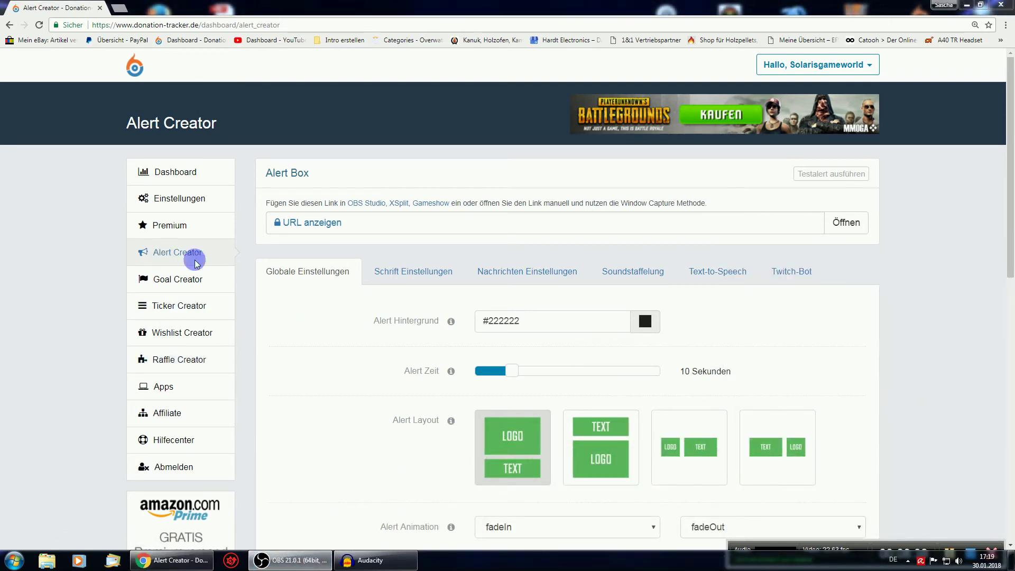
left_click_drag(1012, 34, 487, 23)
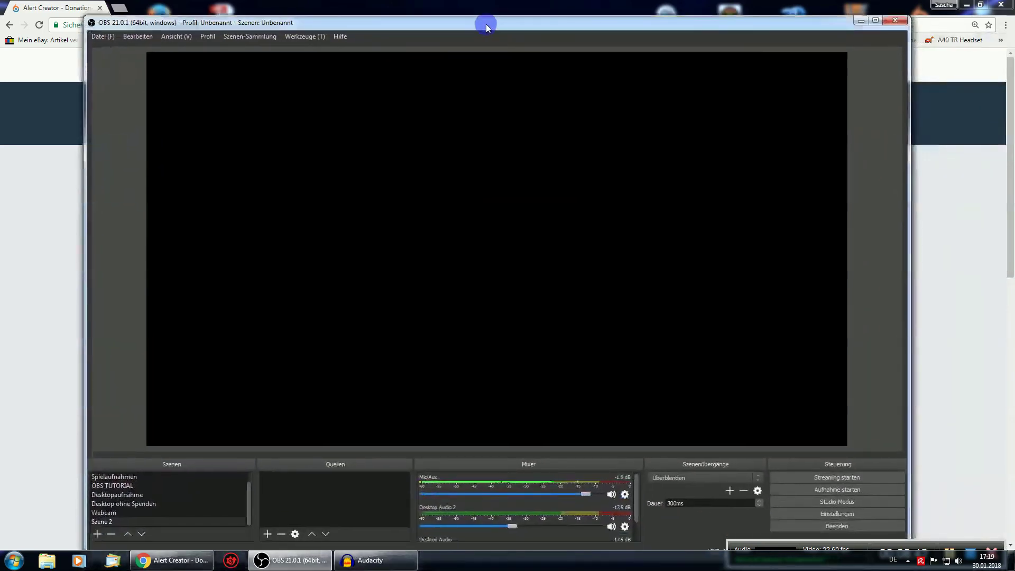
left_click(296, 559)
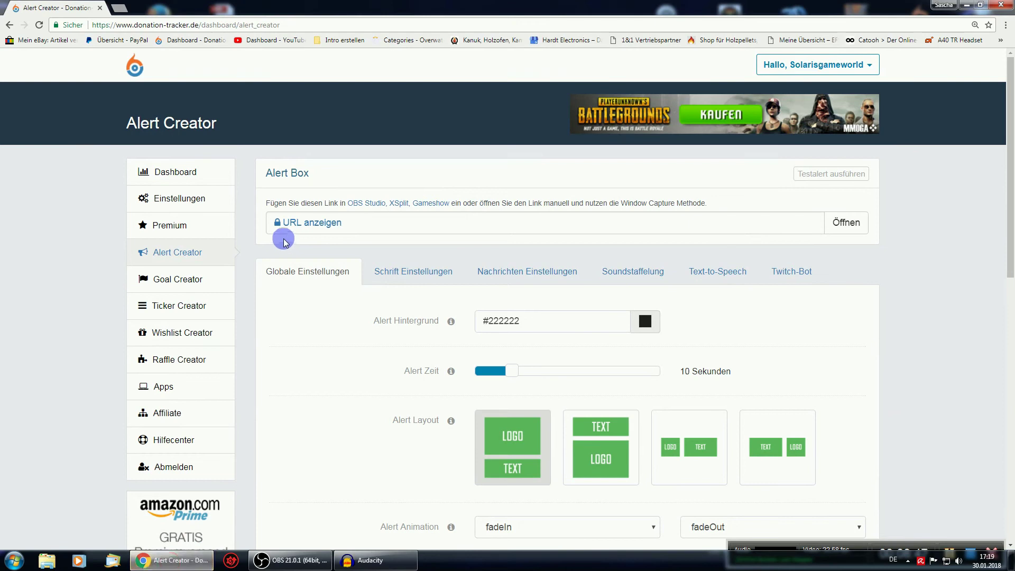
left_click(322, 223)
left_click_drag(659, 222, 243, 230)
key("ctrl+c")
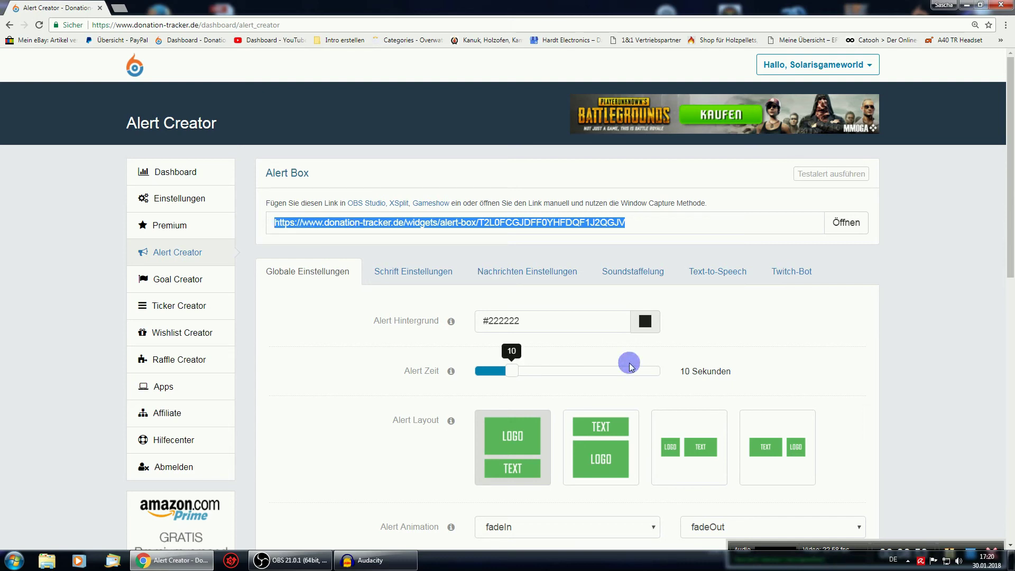
Switch to OBS and add a new BrowserSource named "donation alter tutorial" to Szene 2
left_click(289, 560)
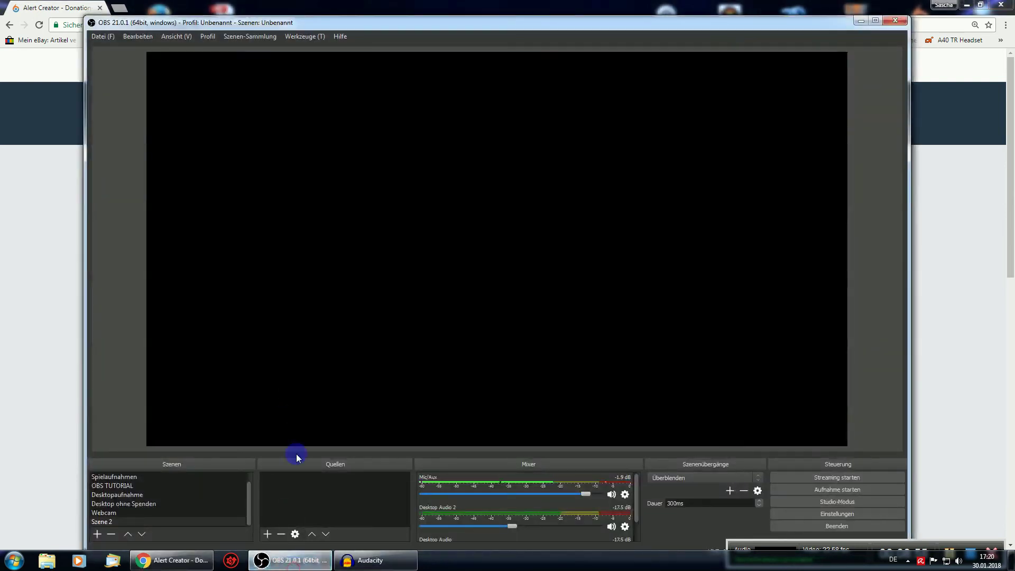
left_click(268, 534)
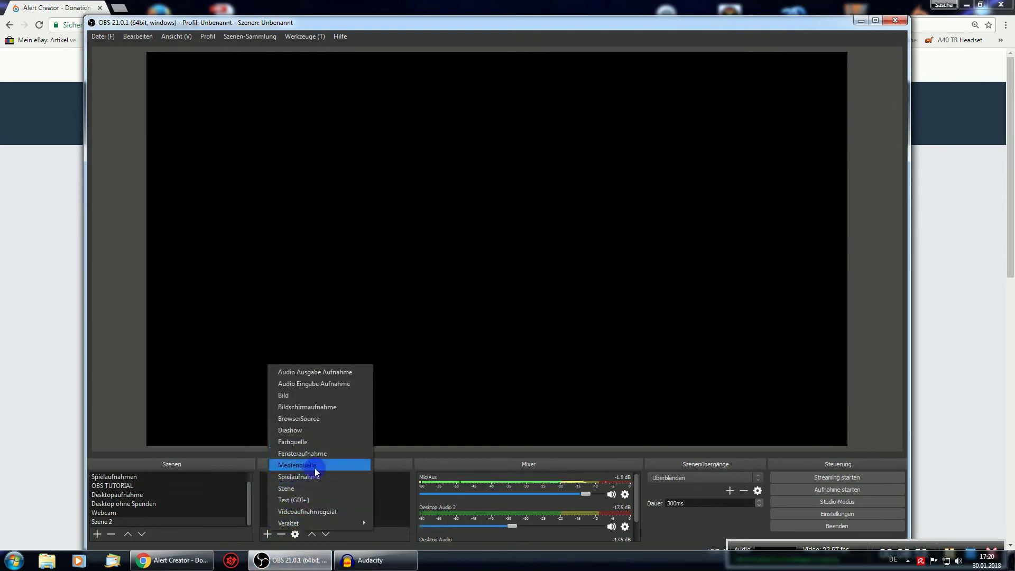
left_click(316, 418)
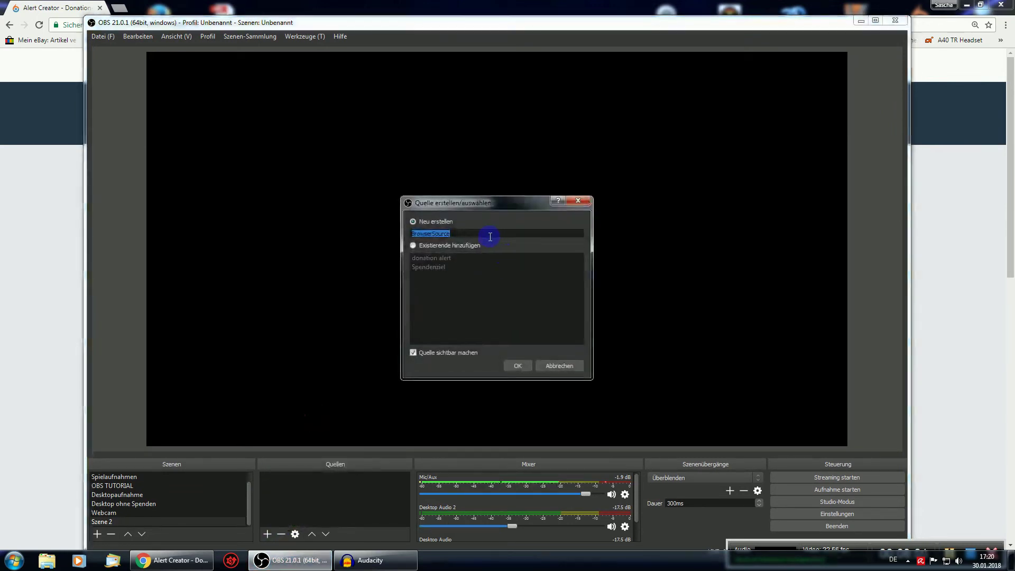
type("donation alter tutorial")
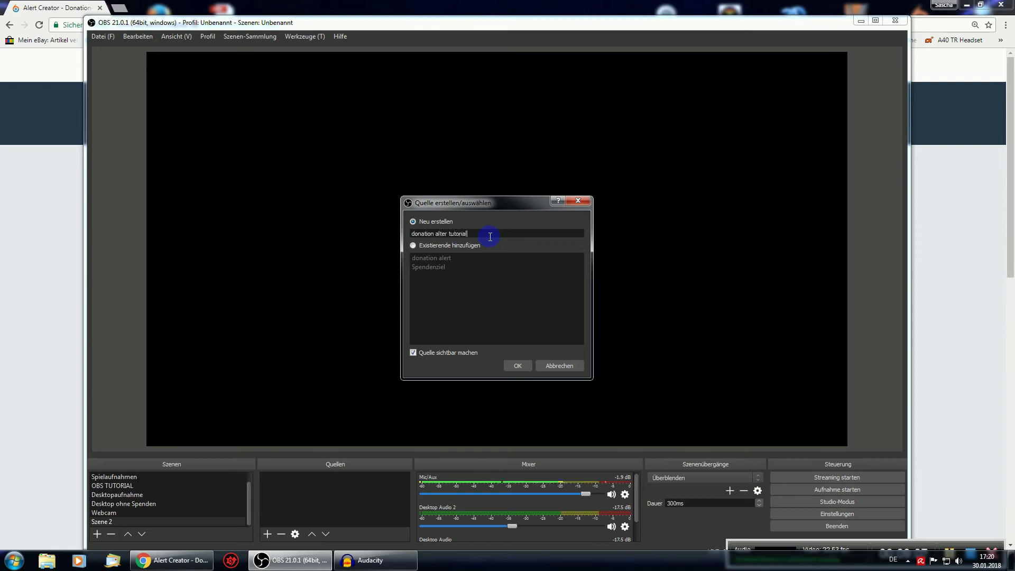
left_click(519, 370)
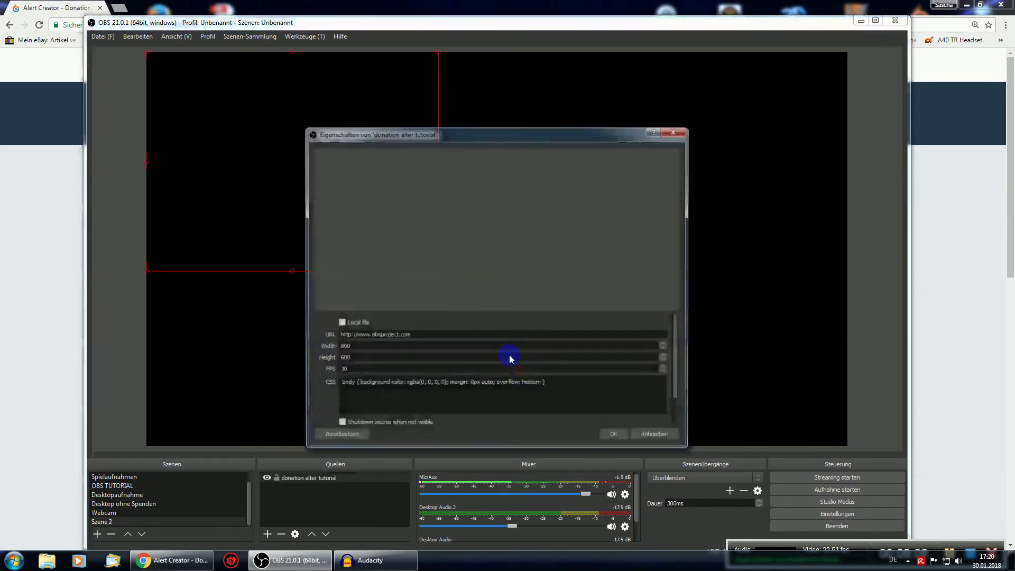
Replace the browser source's default URL with the copied Alert Box URL and apply the properties
triple_click(450, 335)
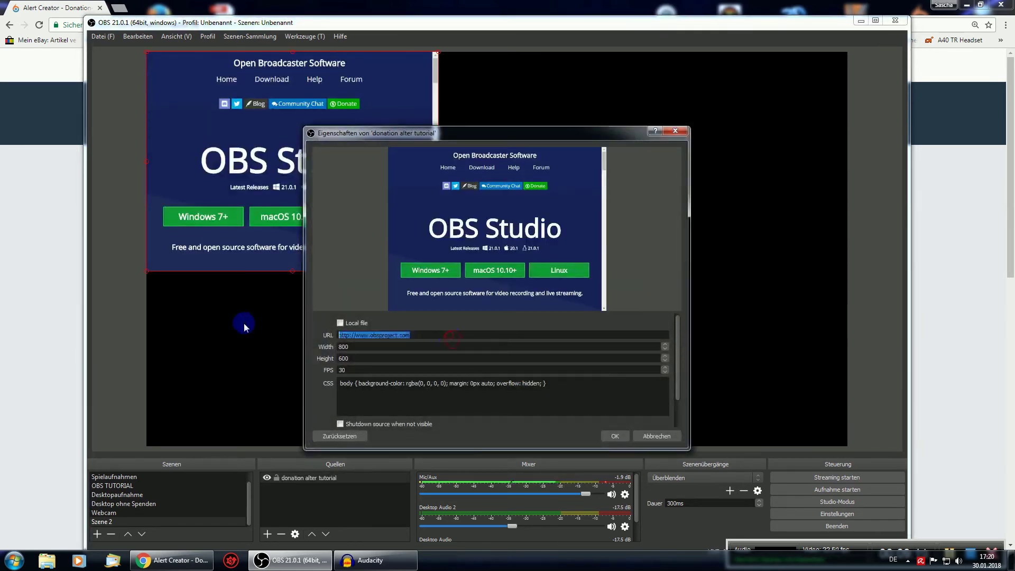
key("ctrl+v")
double_click(343, 360)
left_click(350, 425)
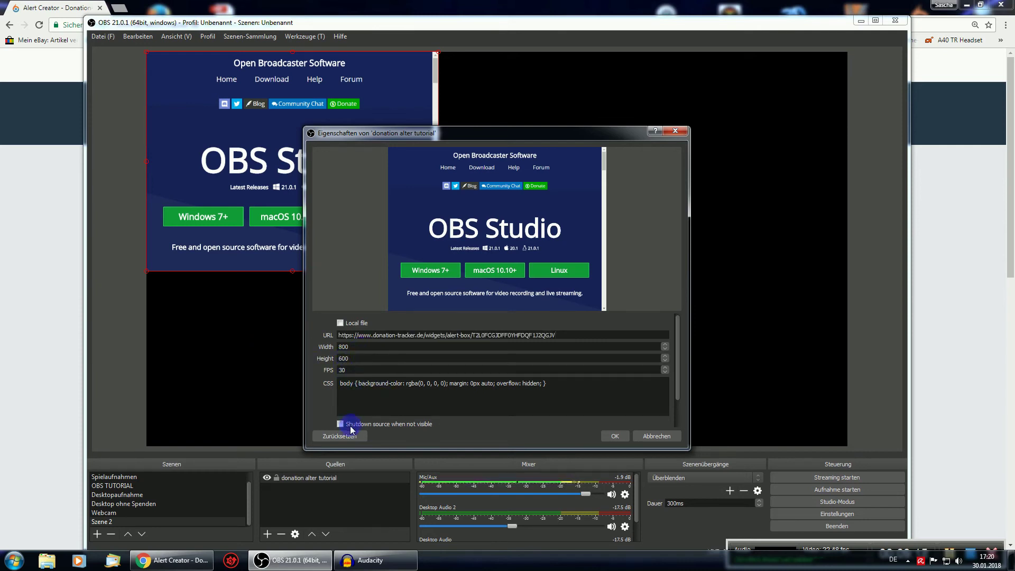
left_click(615, 436)
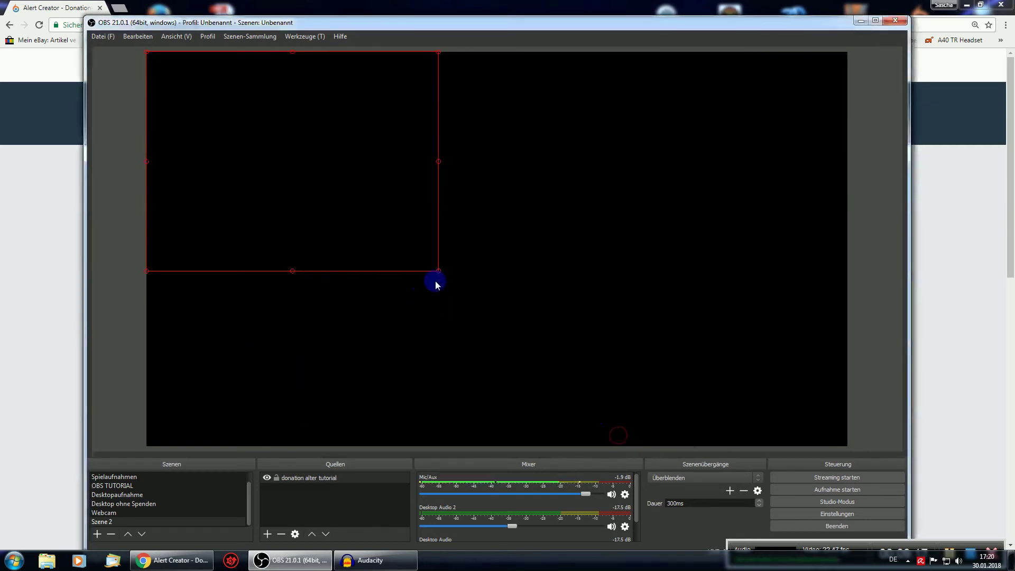
Shrink the alert source to about a quarter of the canvas width, keeping it in the canvas's upper-left corner
left_click_drag(439, 271, 249, 195)
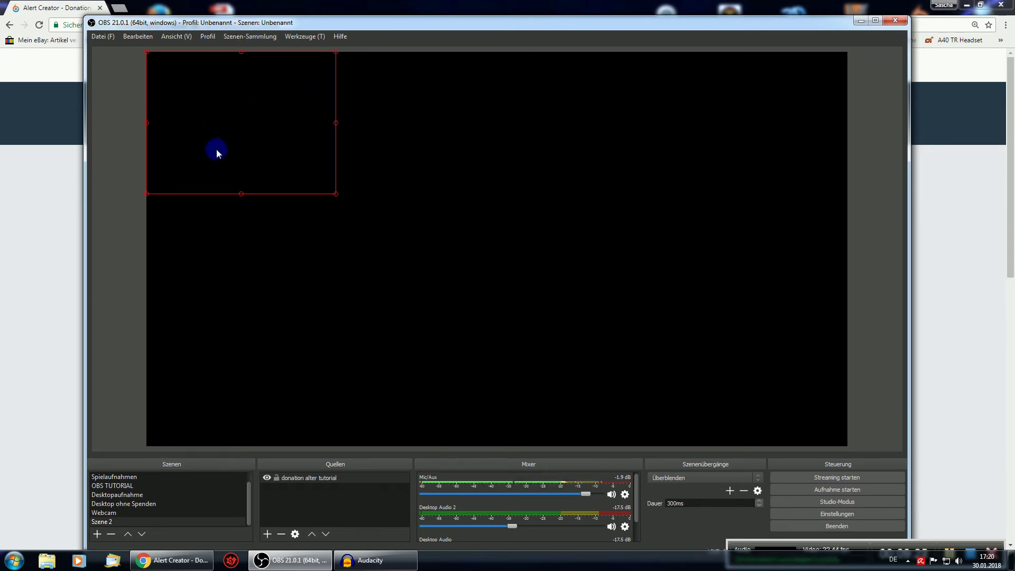
left_click(56, 219)
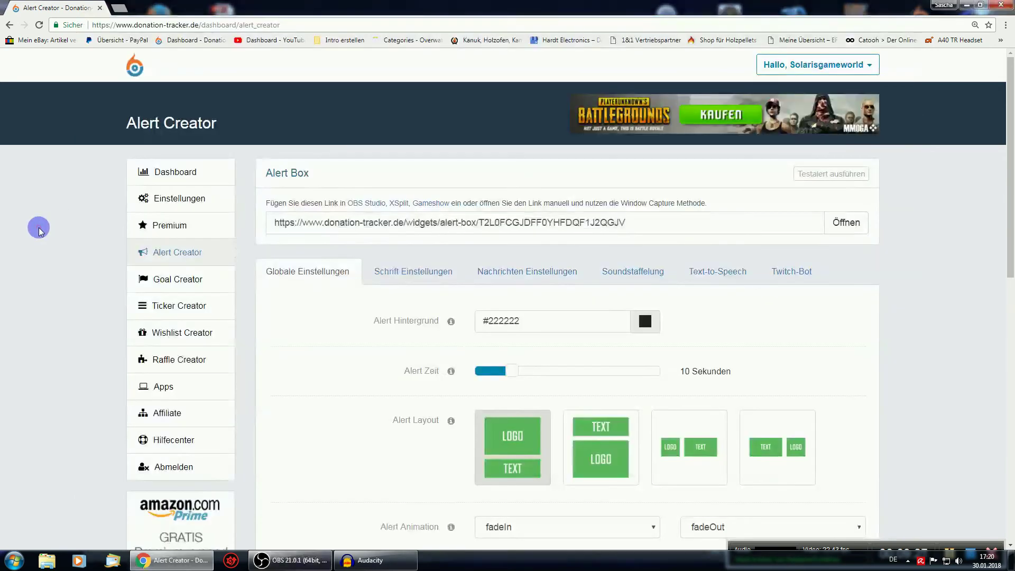
left_click(291, 560)
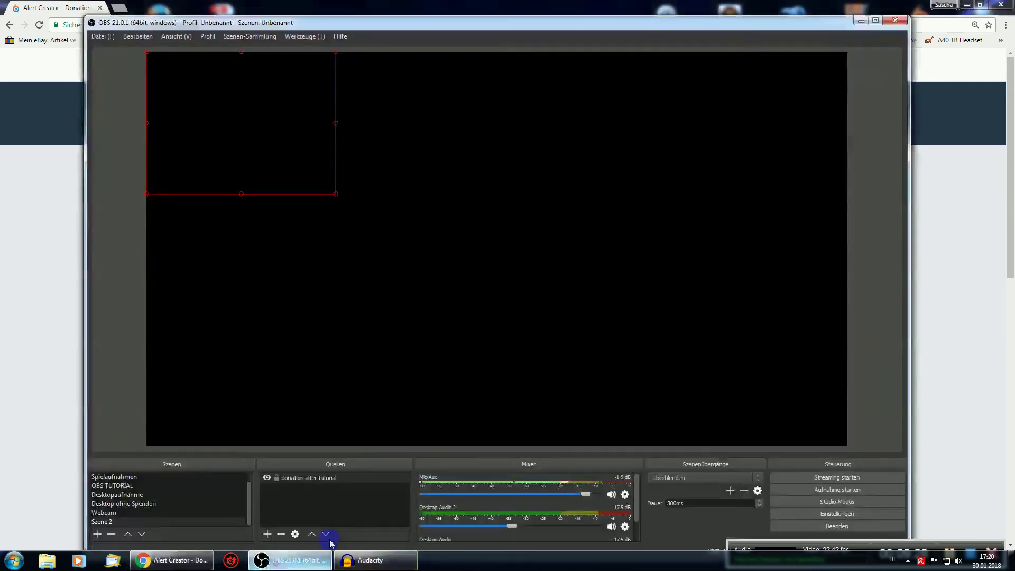
Move the OBS window aside, run a test alert in the Alert Creator and check the OBS preview
left_click_drag(703, 23, 624, 24)
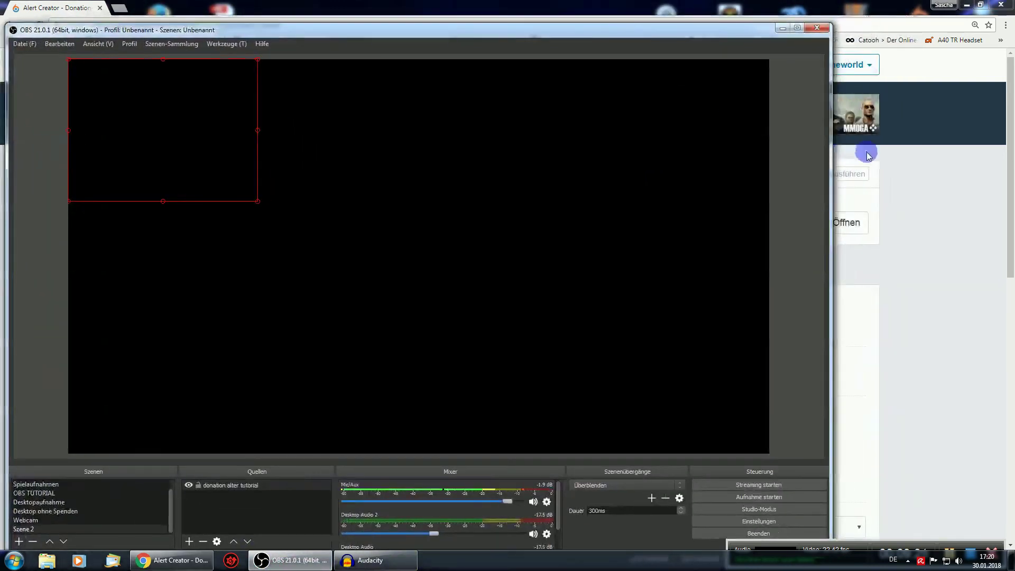
left_click(860, 174)
left_click(290, 560)
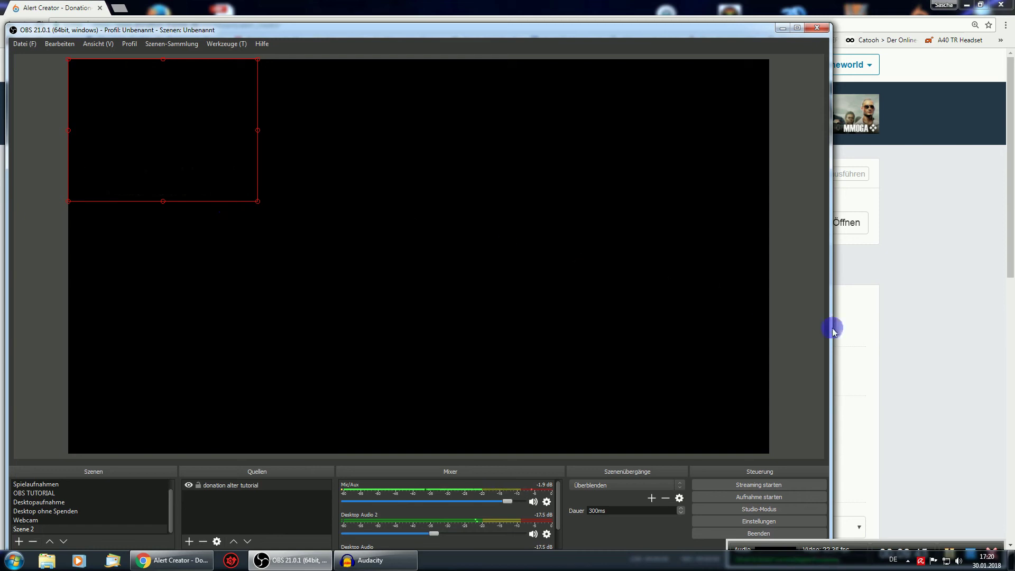
Switch to the Donation-Tracker page, open the Goal Creator, reveal the Goal Box URL and copy it
left_click(936, 353)
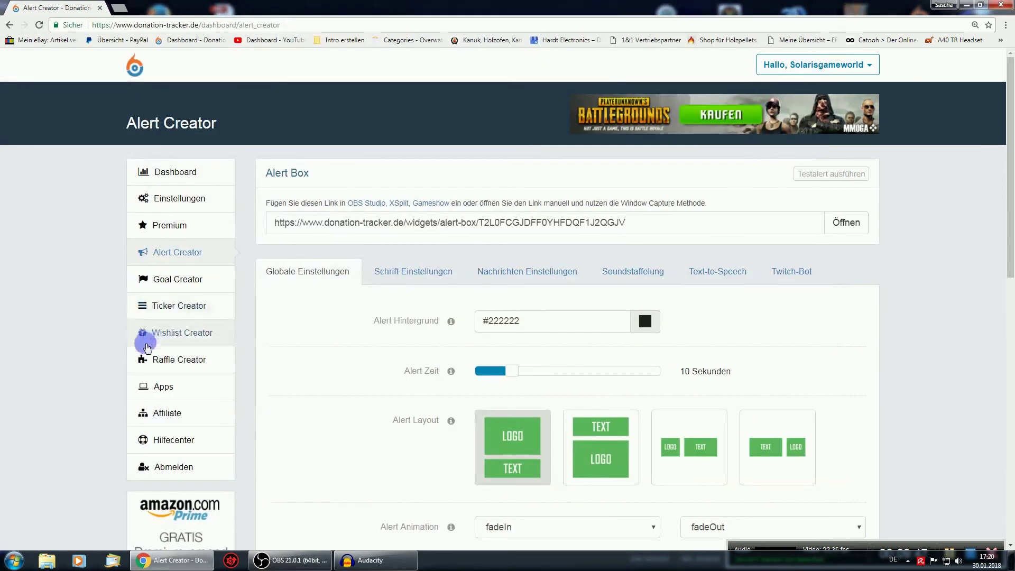
left_click(178, 286)
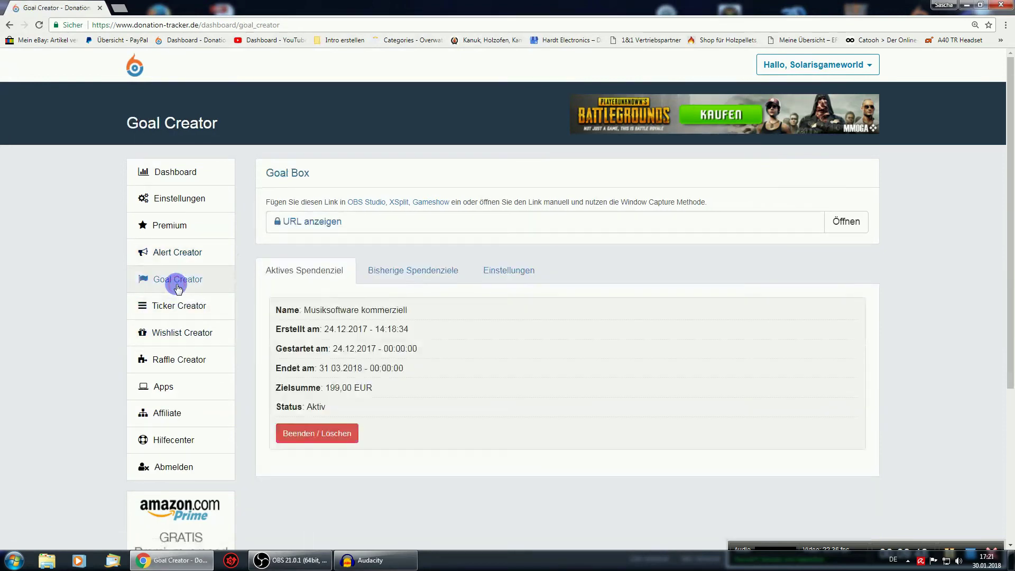
left_click(300, 221)
left_click_drag(637, 221, 239, 231)
key("ctrl+c")
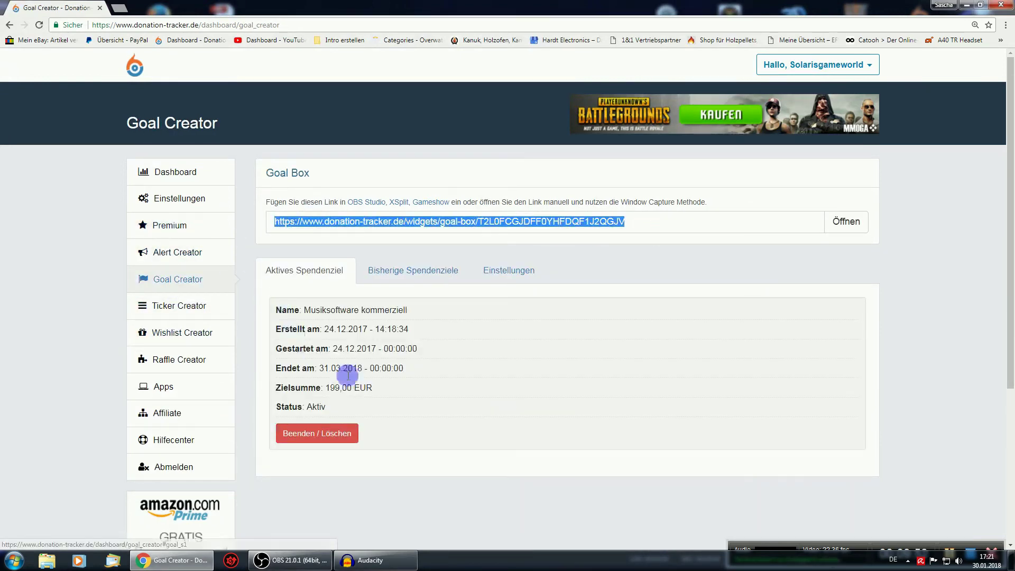
Switch to OBS and add a new BrowserSource named "goal box tutorial" to Szene 2
left_click(301, 561)
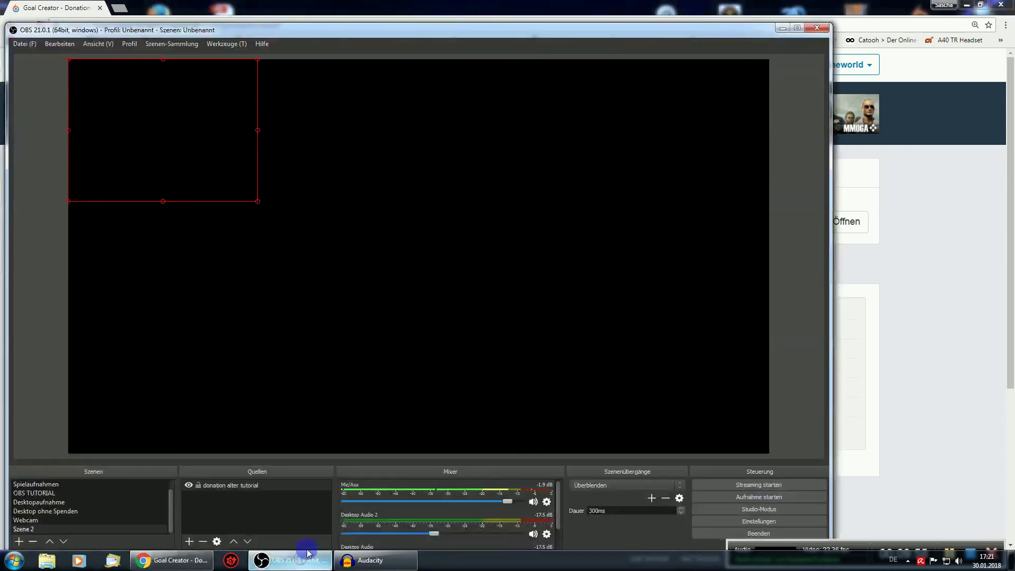
left_click(190, 541)
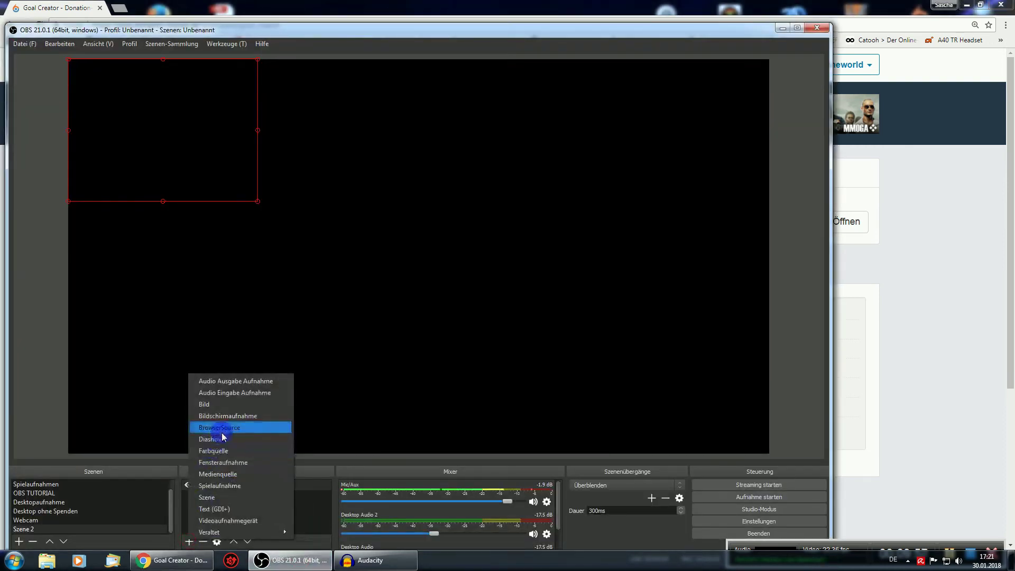
left_click(222, 427)
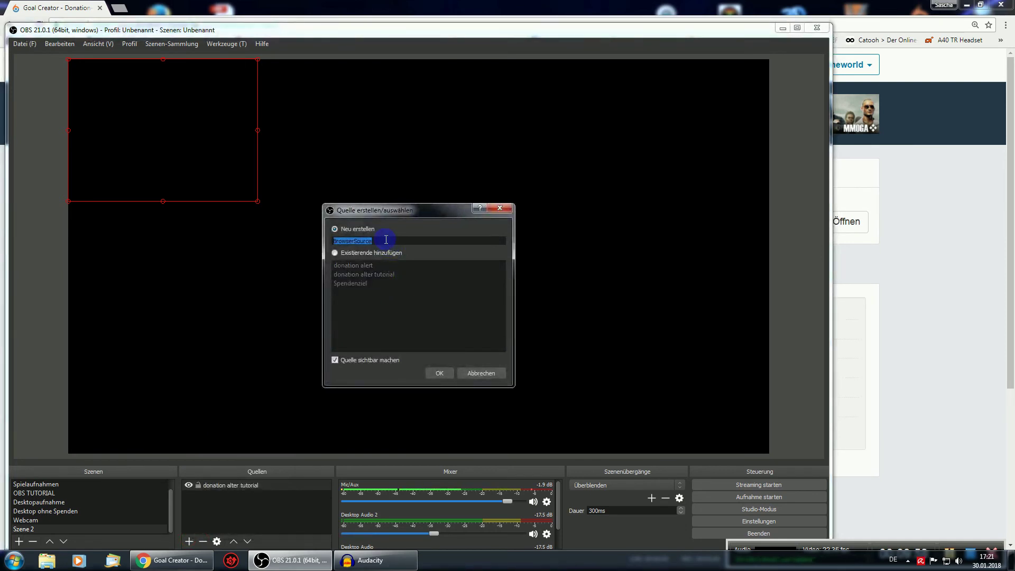
type("goal box tutorial")
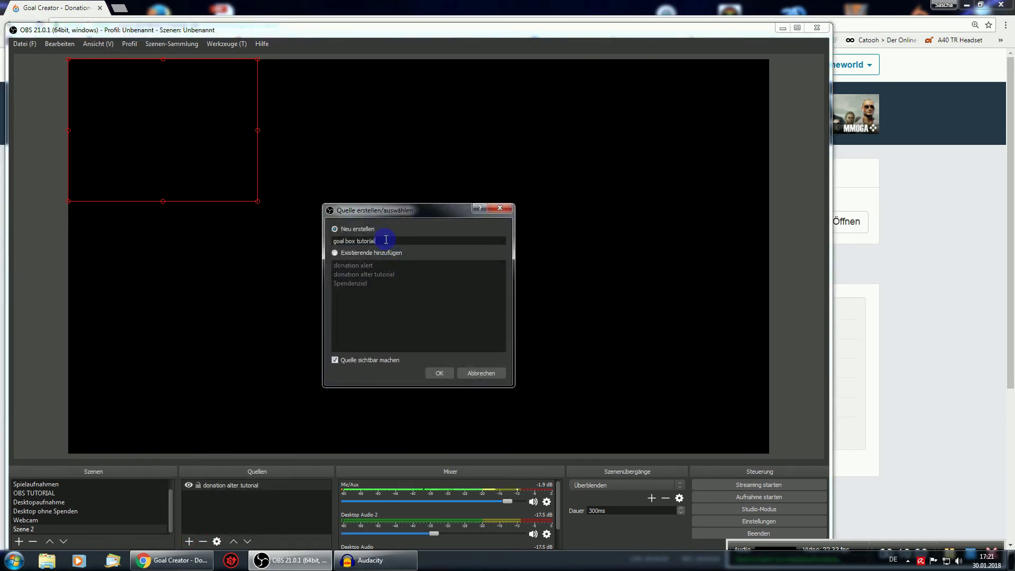
key("Return")
Replace the goal box source's default URL with the copied Goal Box URL and apply the properties
left_click_drag(345, 342, 222, 336)
key("ctrl+v")
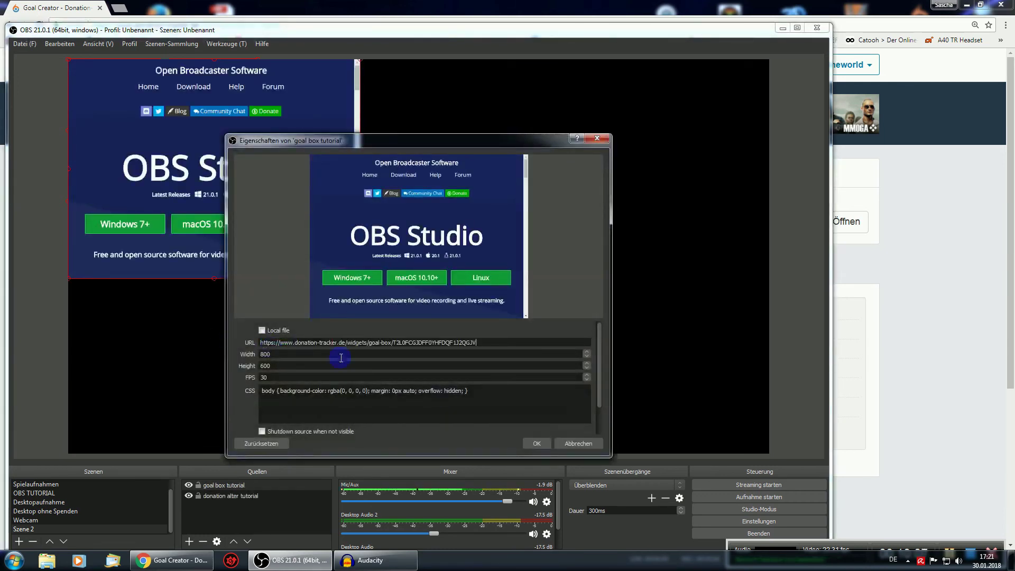
left_click(545, 448)
Place the goal box centred at the canvas's lower edge and scale it to about a third of the canvas width
left_click_drag(308, 236, 460, 340)
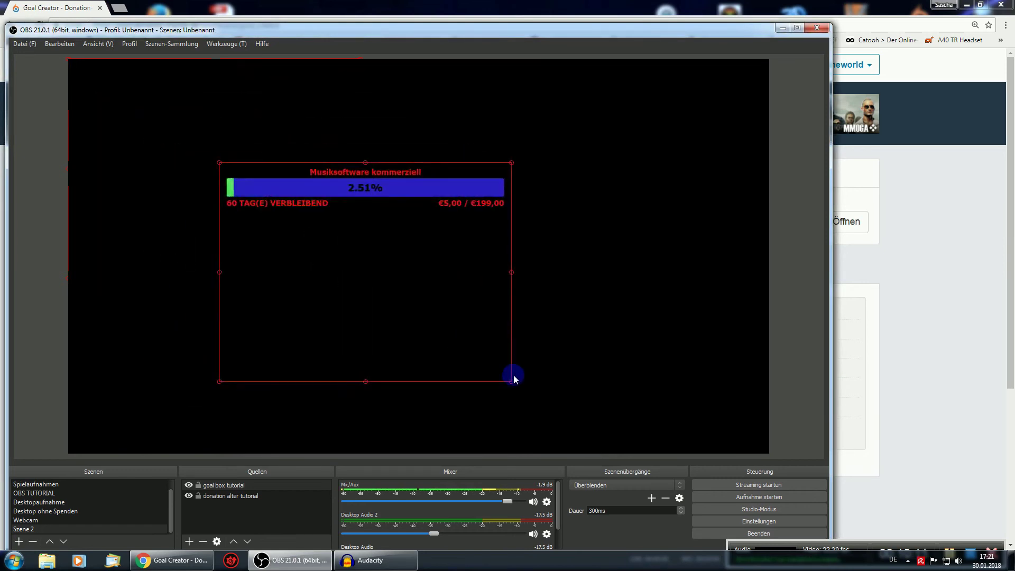
left_click_drag(509, 385, 501, 378)
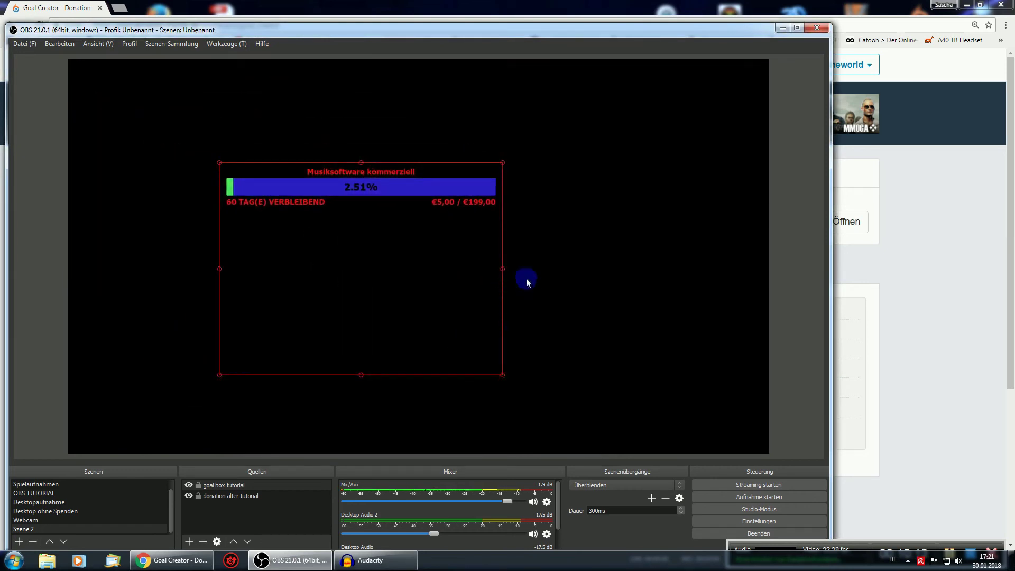
left_click_drag(503, 270, 585, 277)
left_click_drag(403, 438, 424, 433)
left_click_drag(399, 166, 420, 393)
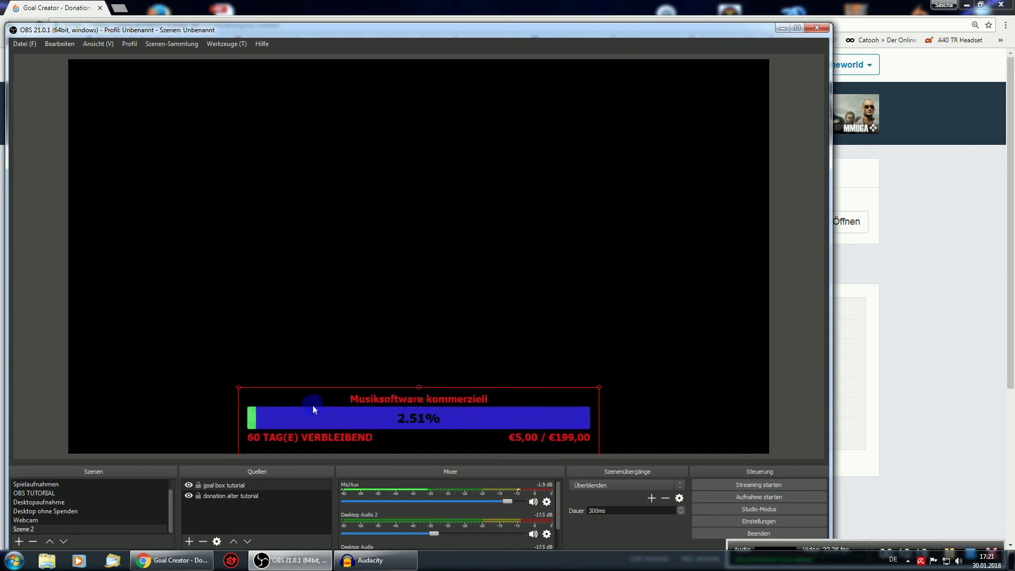
left_click_drag(239, 389, 341, 416)
left_click(224, 497)
left_click(416, 439)
left_click(269, 505)
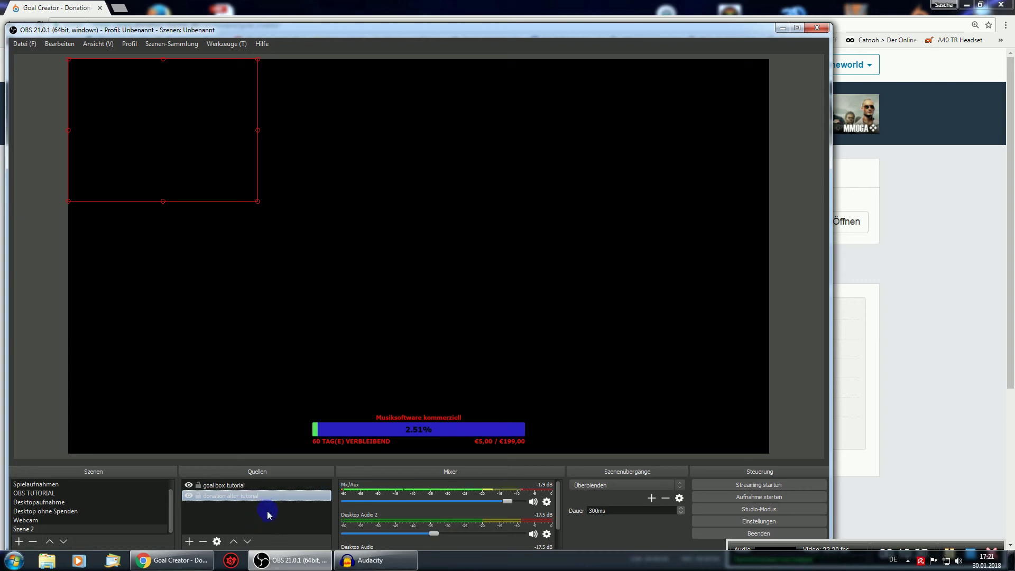
left_click(191, 542)
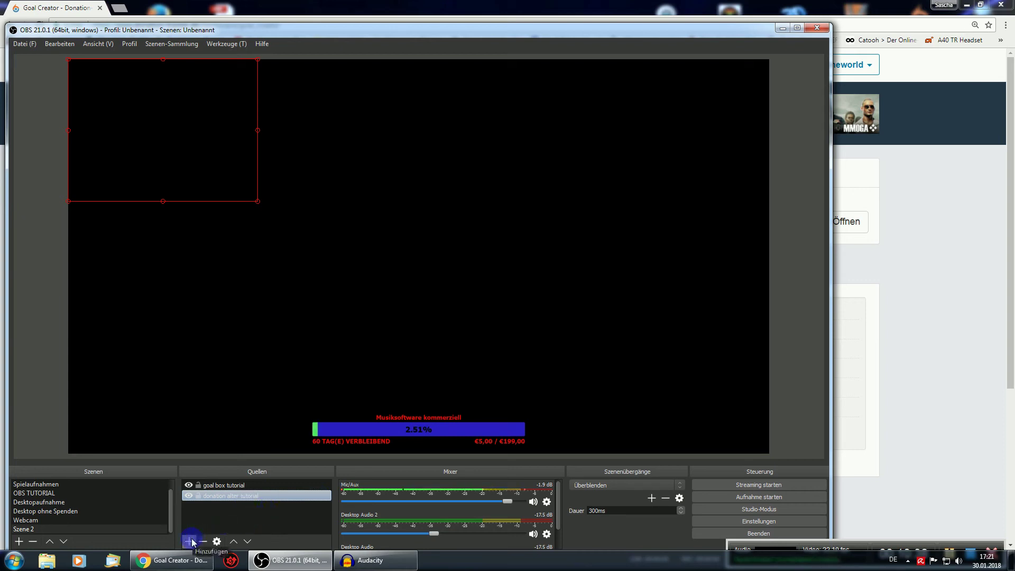
left_click(191, 542)
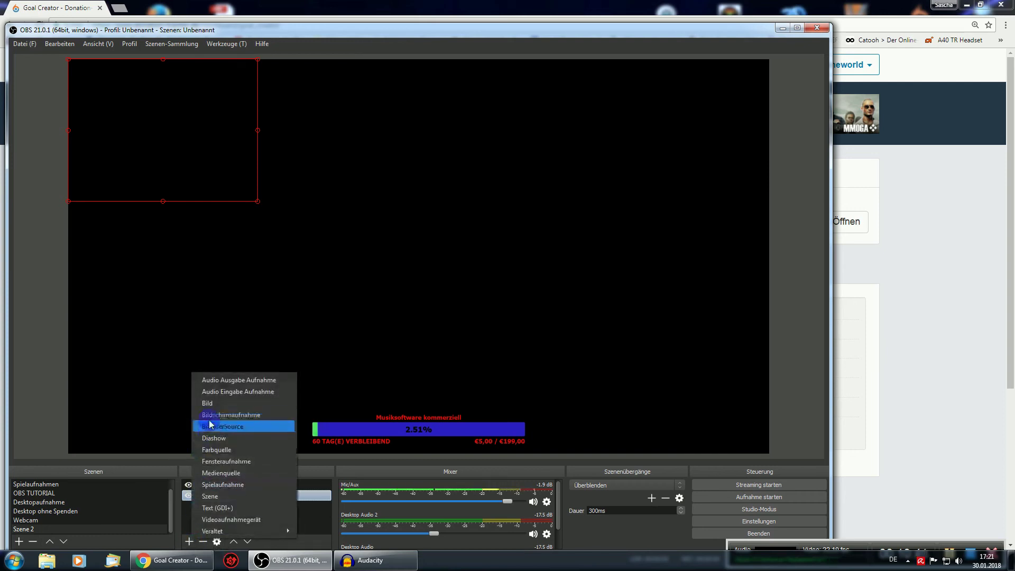
left_click(225, 478)
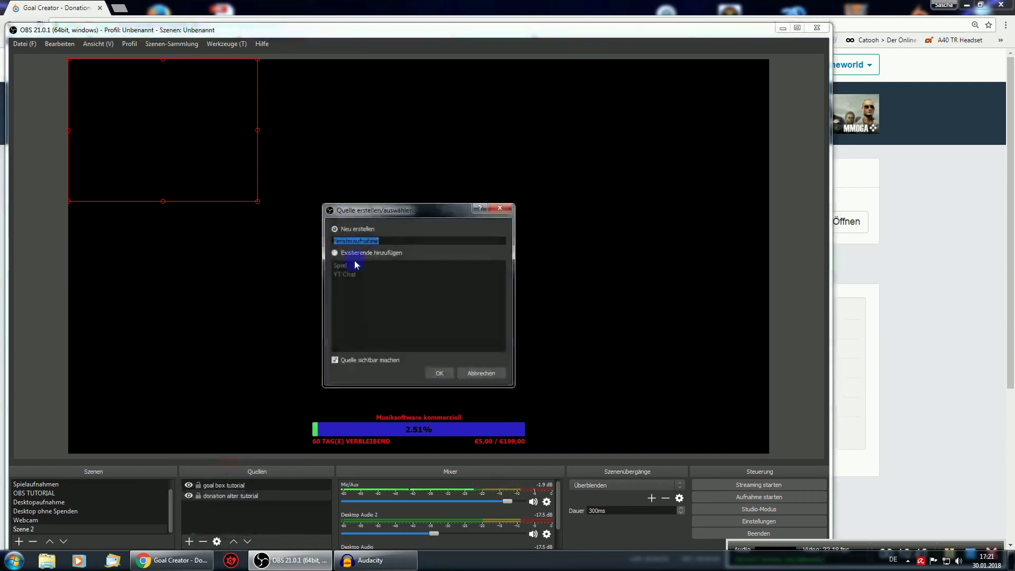
left_click(475, 377)
Add a new Bildschirmaufnahme source named "Tutorial donation" to Szene 2
left_click(190, 541)
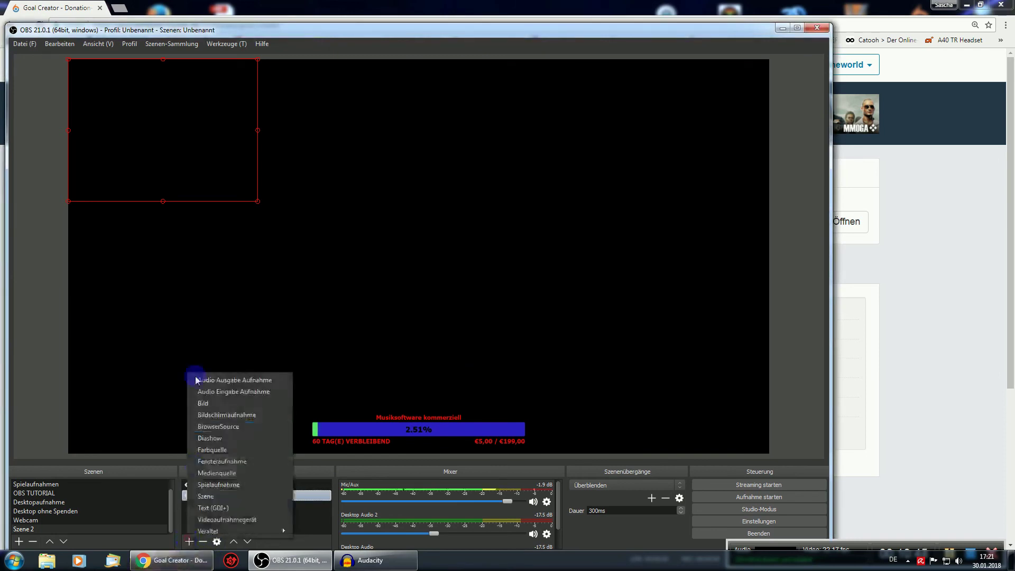
left_click(229, 416)
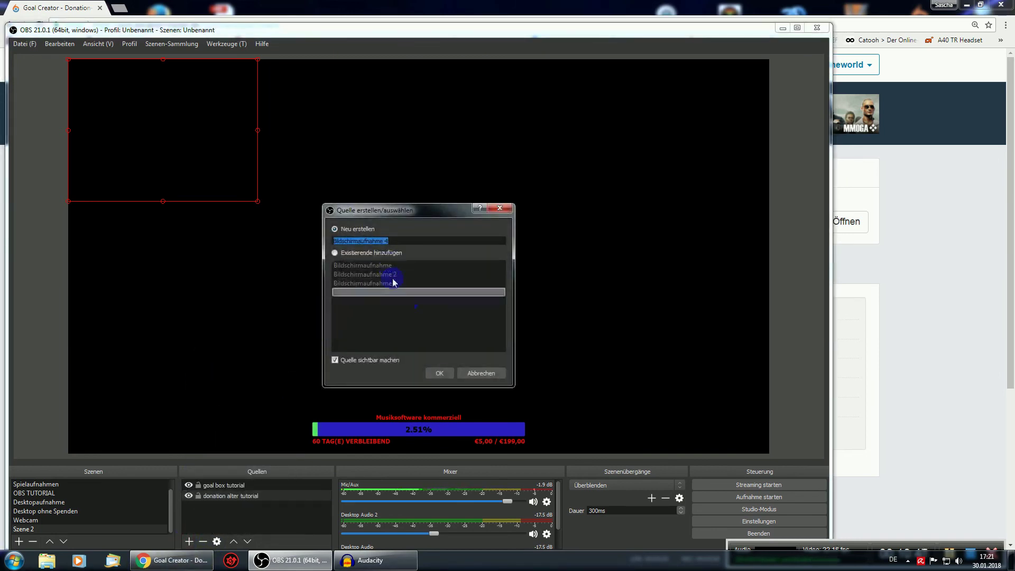
type("tu")
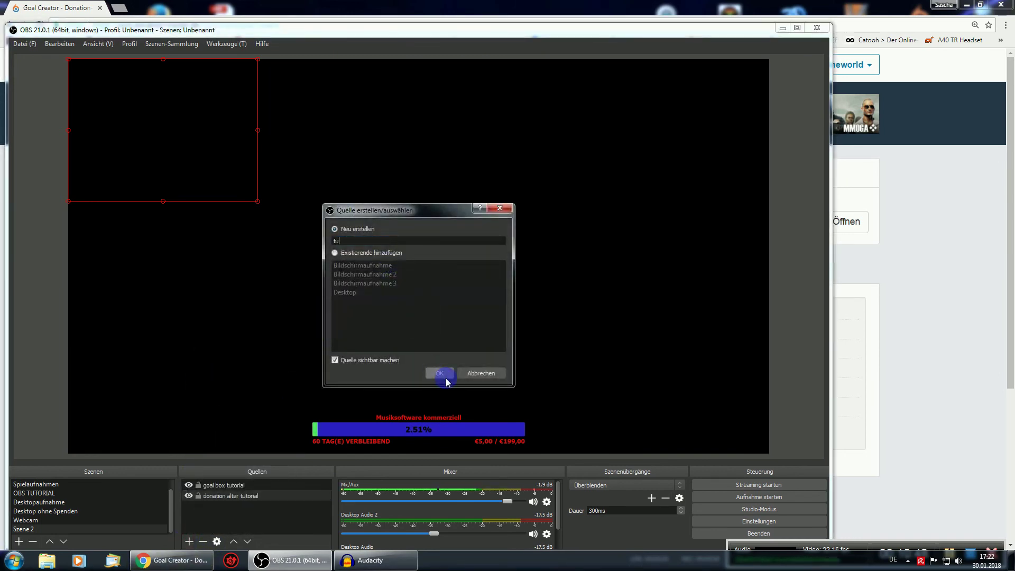
type("rotial donation")
key("ctrl+shift+Left")
key("ctrl+shift+Left")
type("Tutorial donation")
left_click(446, 378)
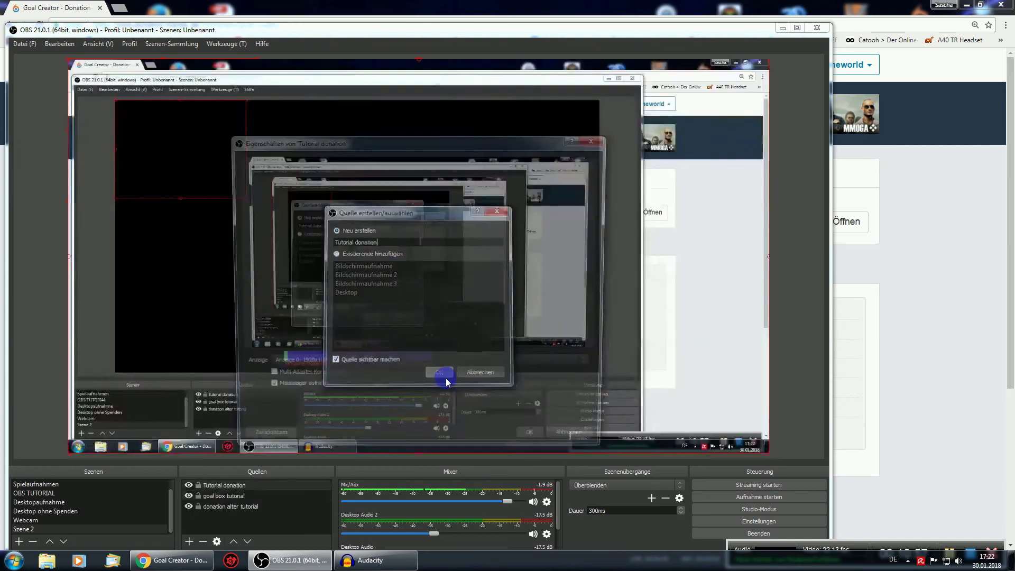
Switch to the browser, open the Alert Creator, run a test alert and return to OBS to check it
left_click(206, 498)
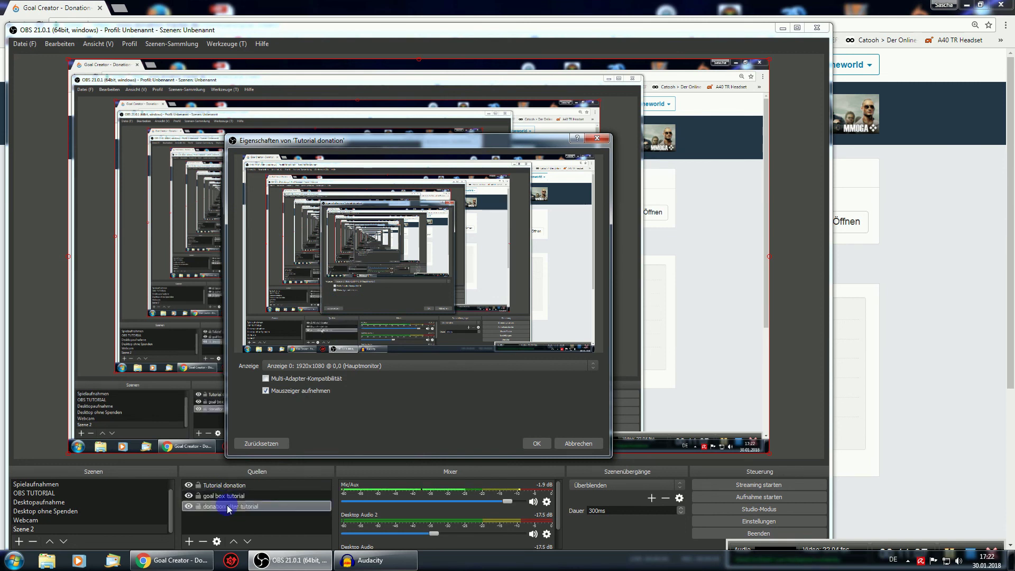
left_click(289, 561)
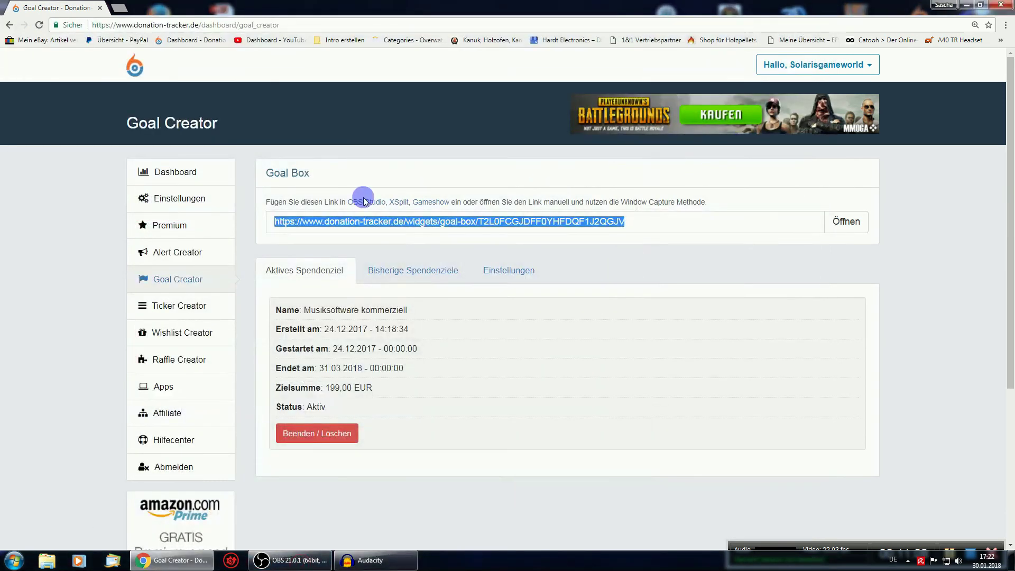
left_click(176, 254)
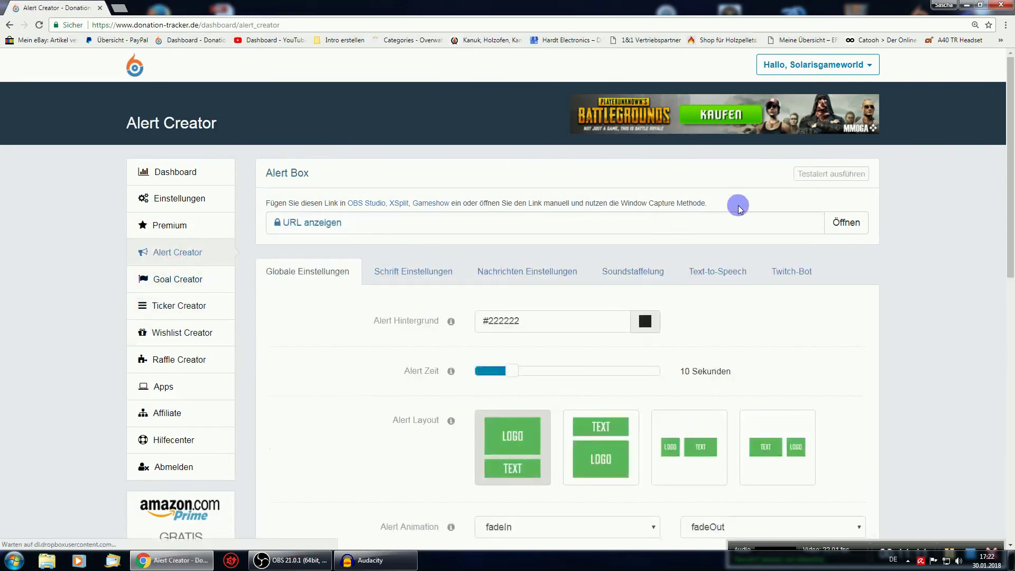
left_click(295, 561)
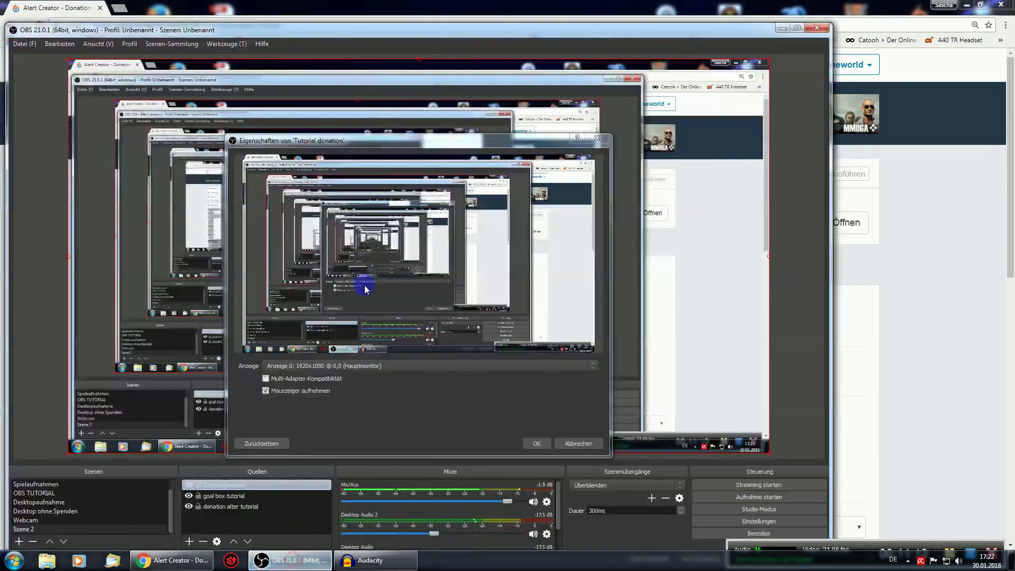
Move the "Tutorial donation" screen capture below the goal box and alert sources in the source order
left_click(204, 542)
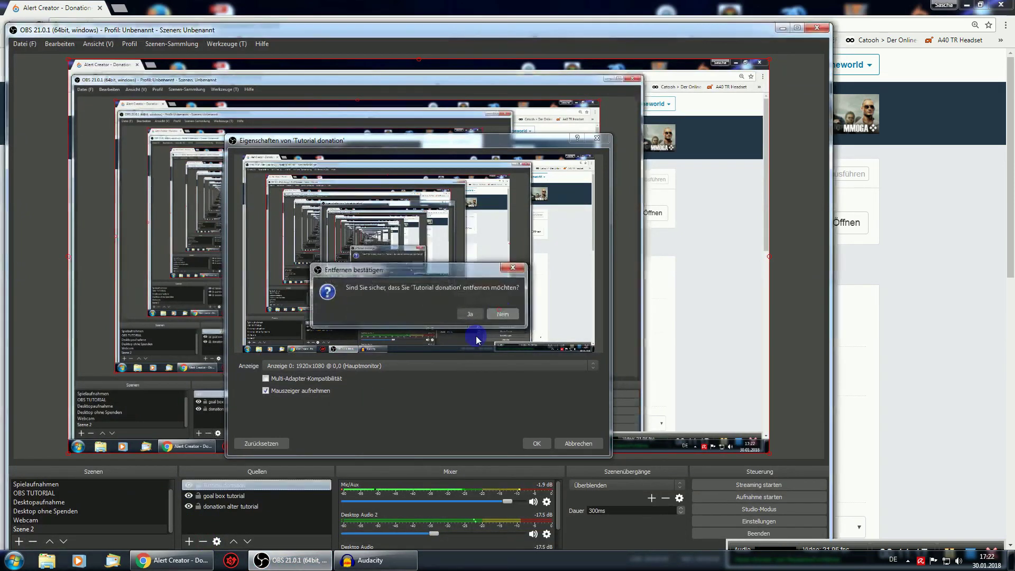
key("Escape")
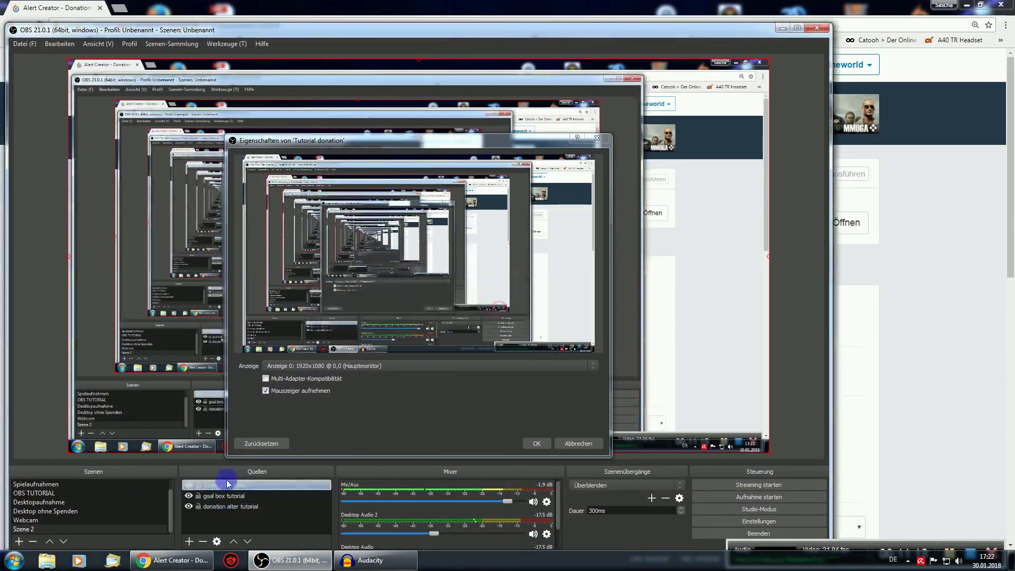
left_click(247, 541)
left_click(247, 542)
left_click(247, 541)
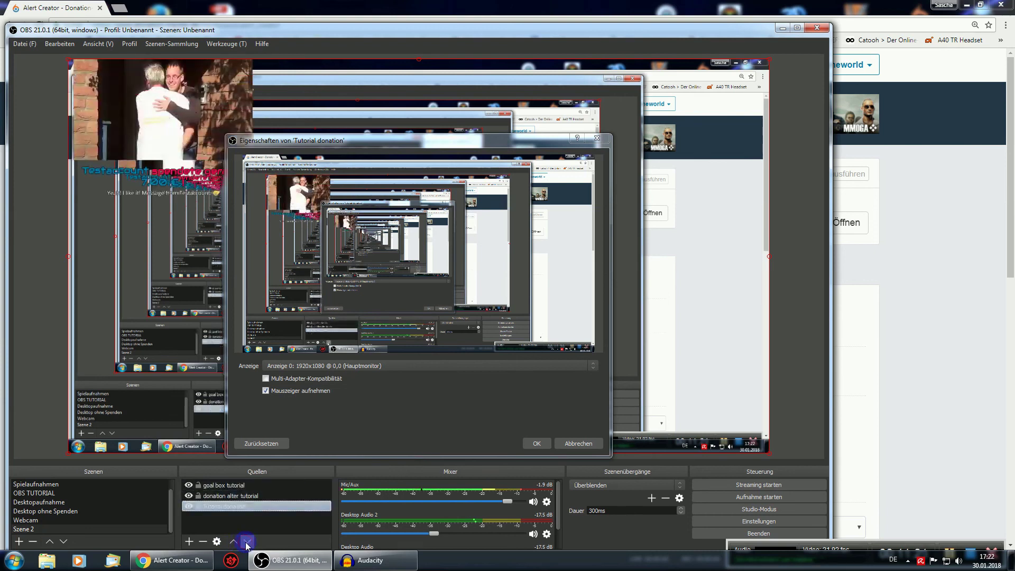
Run another test alert from the Alert Creator and watch it over the screen capture in OBS
left_click(222, 512)
left_click(216, 485, "ctrl")
left_click_drag(216, 487, 224, 493)
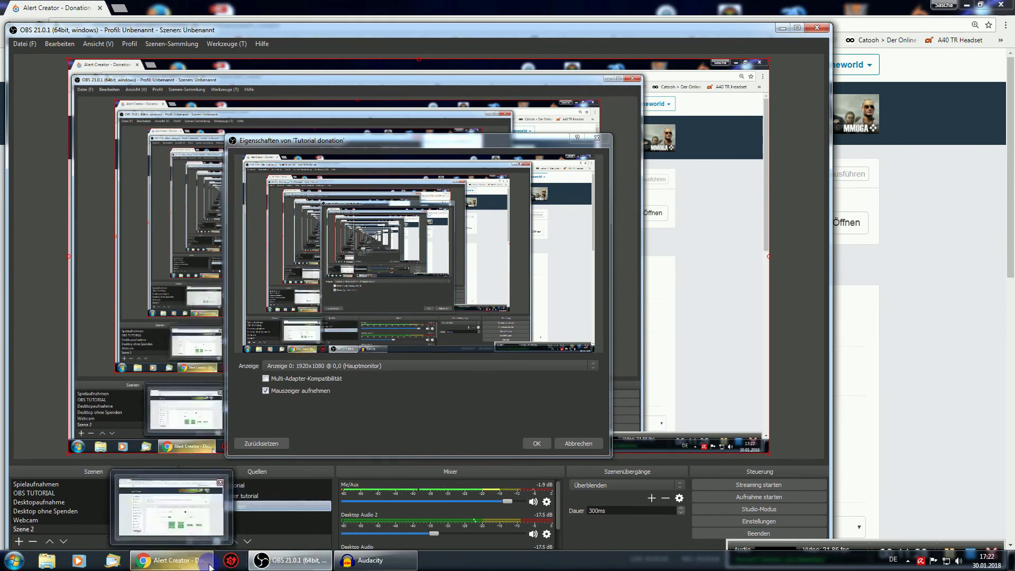
left_click(860, 183)
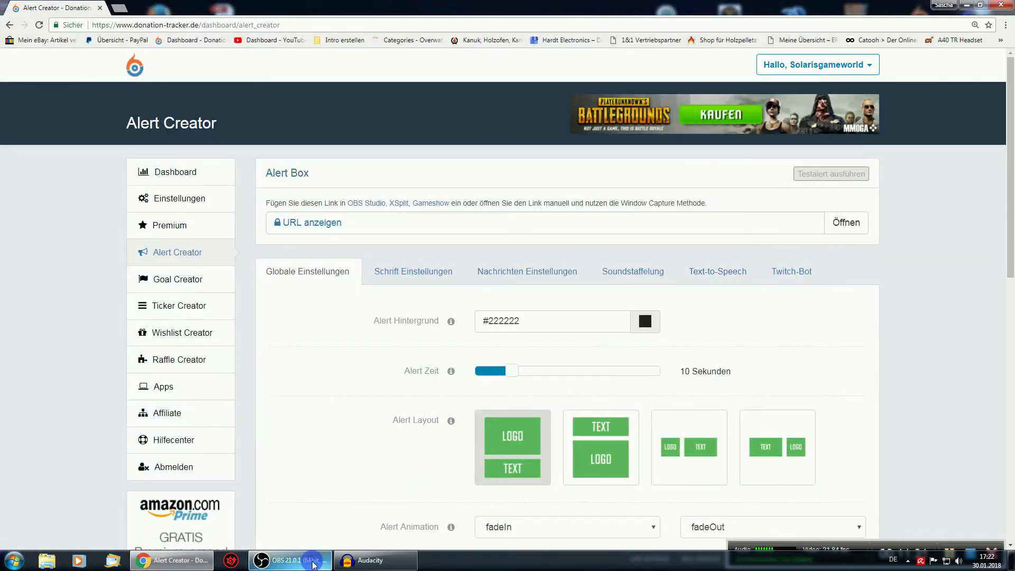
left_click(290, 560)
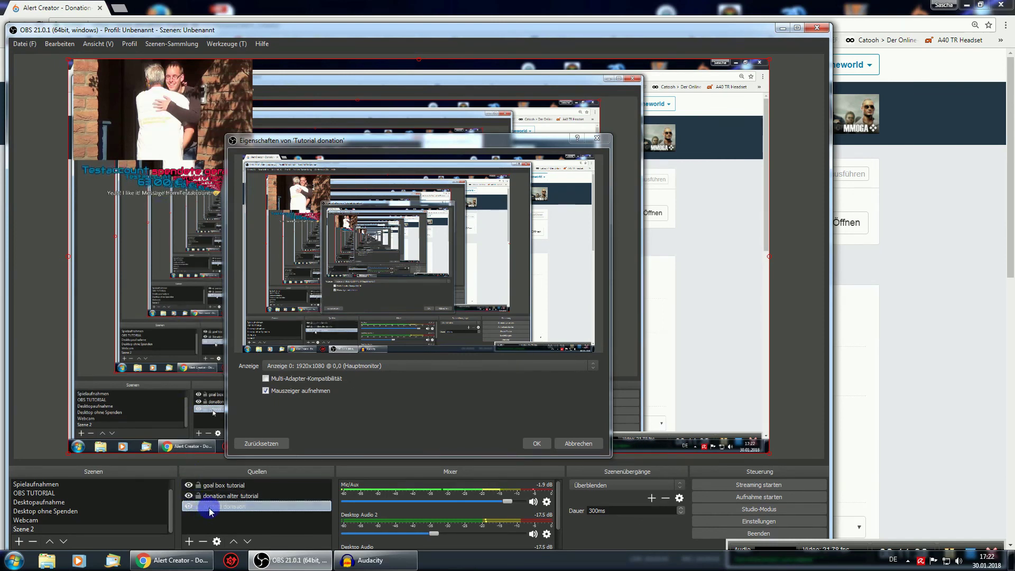
Remove the "Tutorial donation" source from Szene 2 and dismiss its properties dialog
left_click(203, 542)
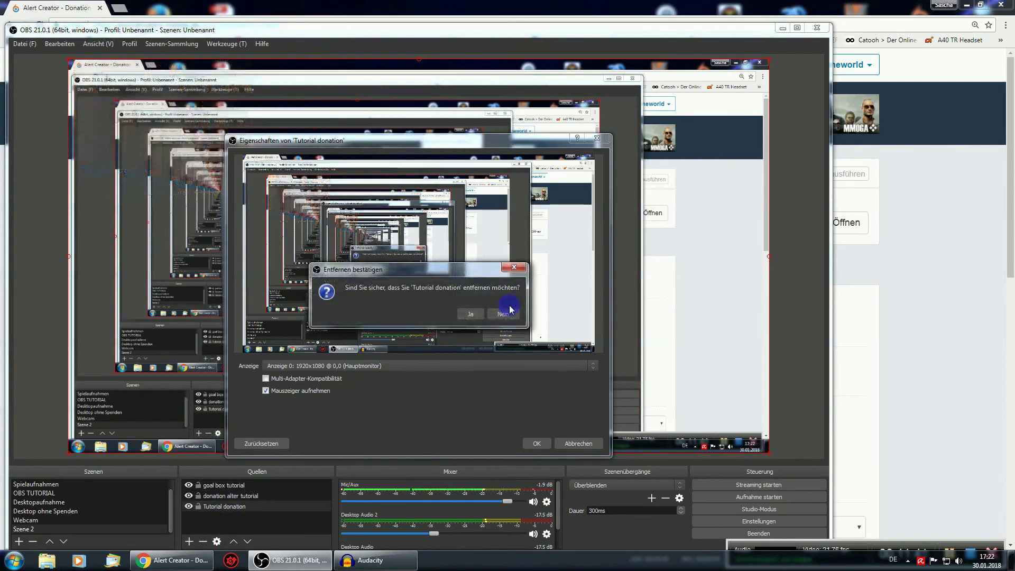
left_click(476, 315)
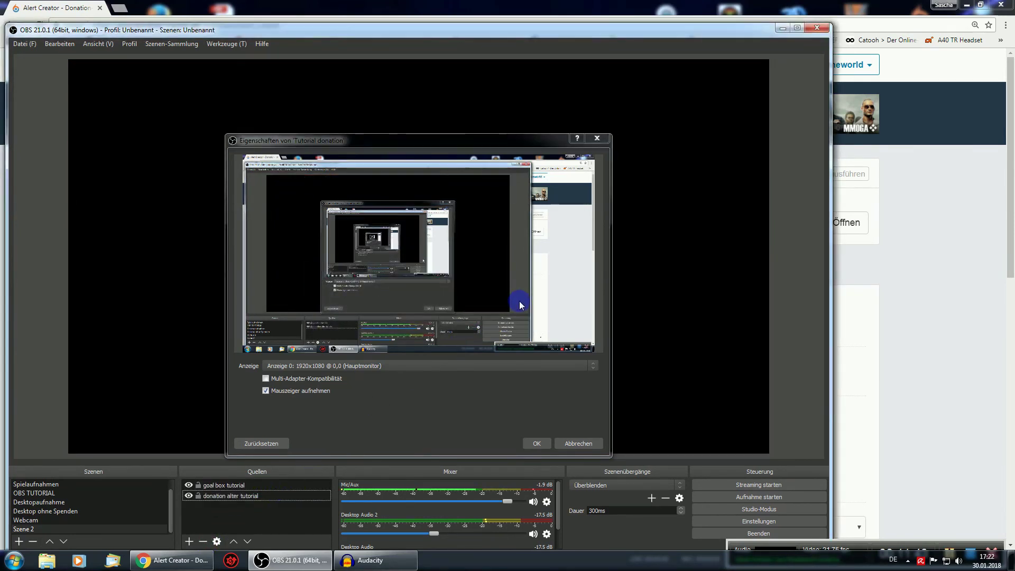
left_click(579, 444)
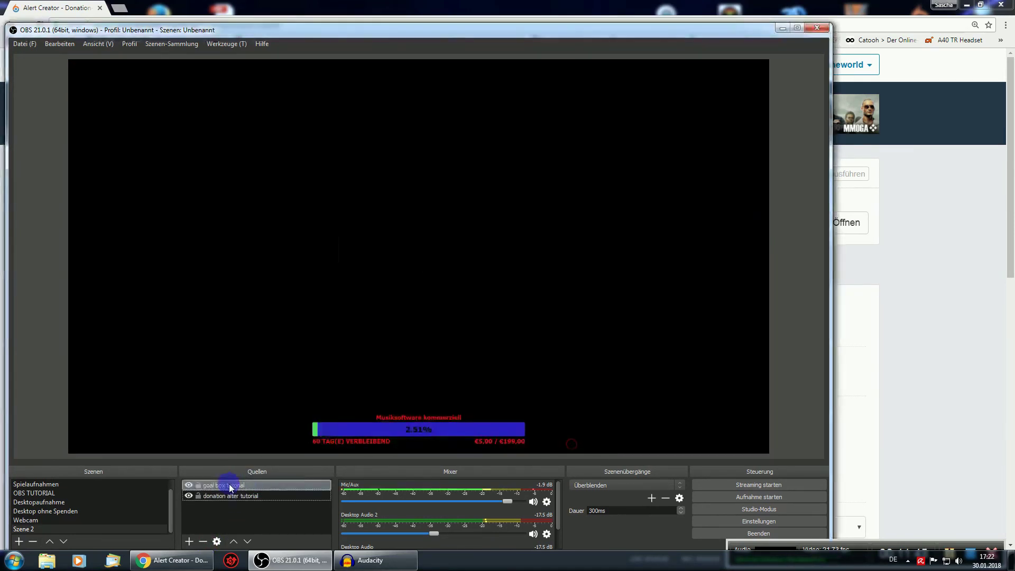
left_click(205, 495)
left_click(147, 109)
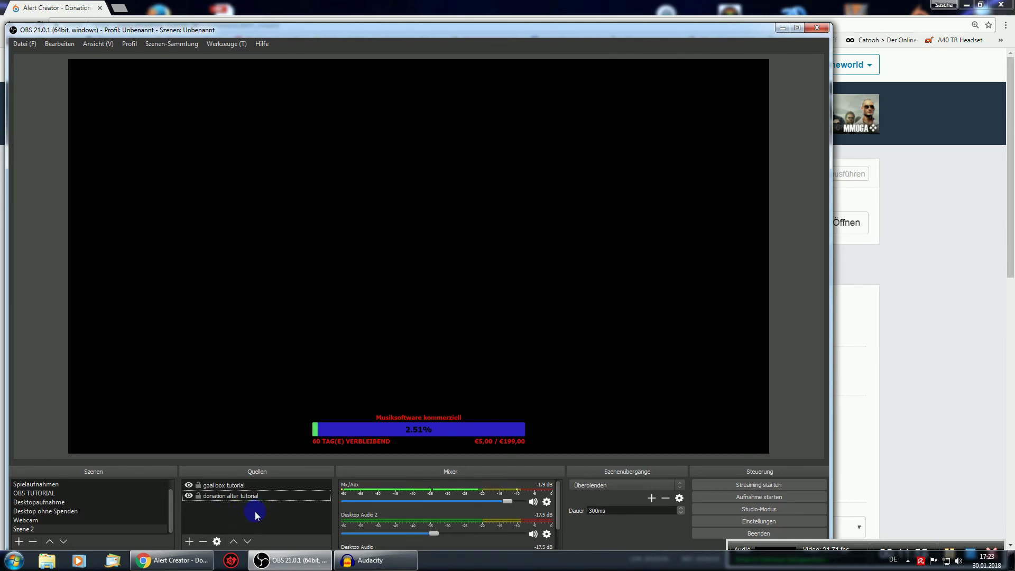
left_click(234, 485)
left_click(233, 495)
left_click(233, 485)
left_click(233, 498)
left_click(233, 485)
left_click(233, 496)
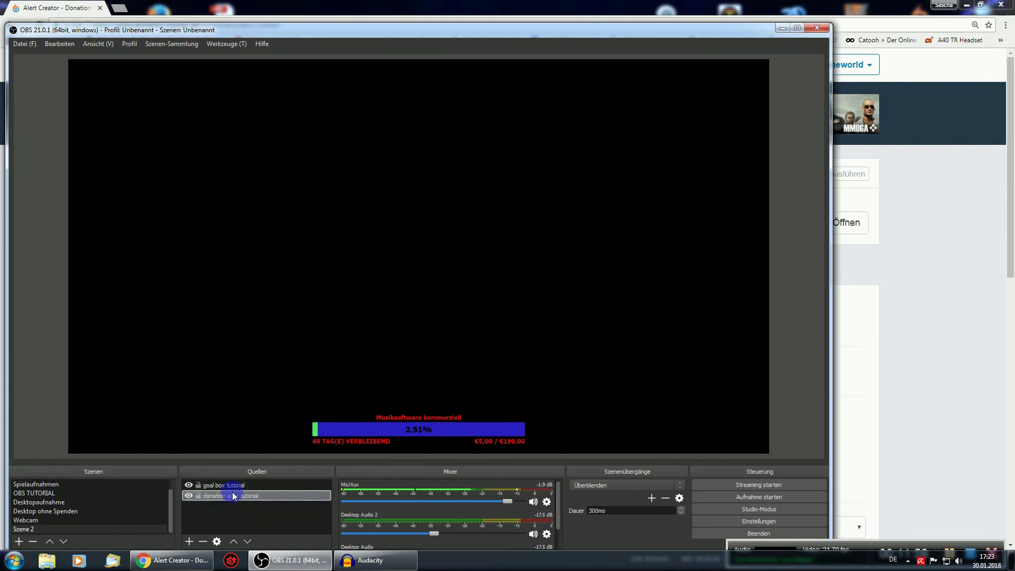
left_click(235, 485)
left_click(236, 510)
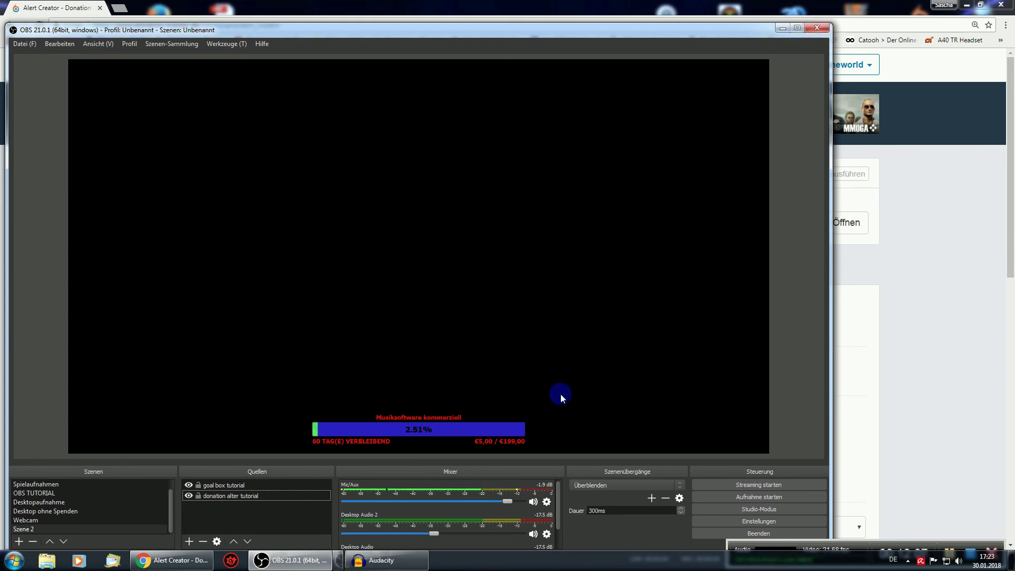
Close OBS and go from the Alert Creator back to the Donation-Tracker Dashboard page
left_click(405, 516)
left_click(550, 327)
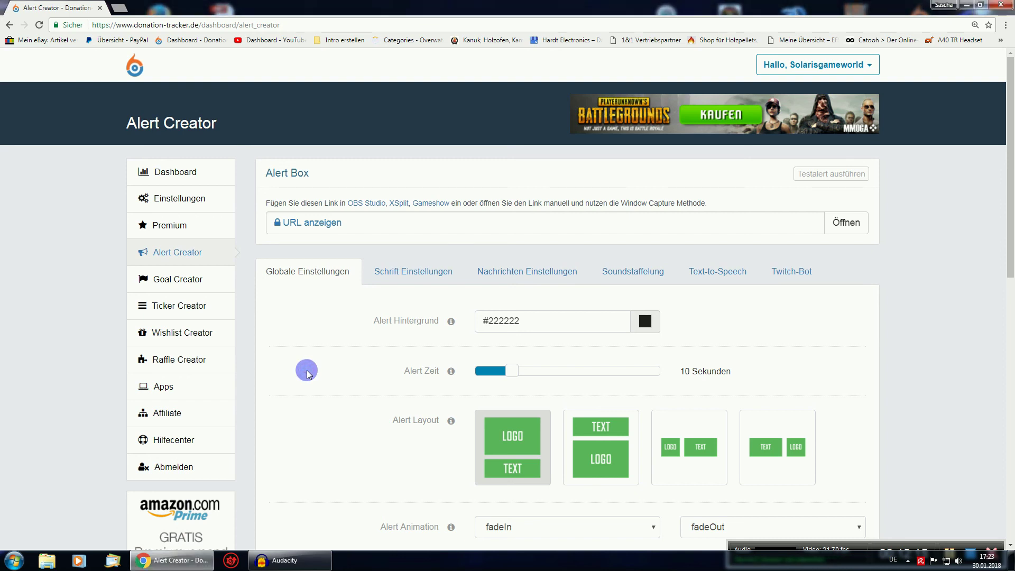
scroll(307, 373, "down", 5)
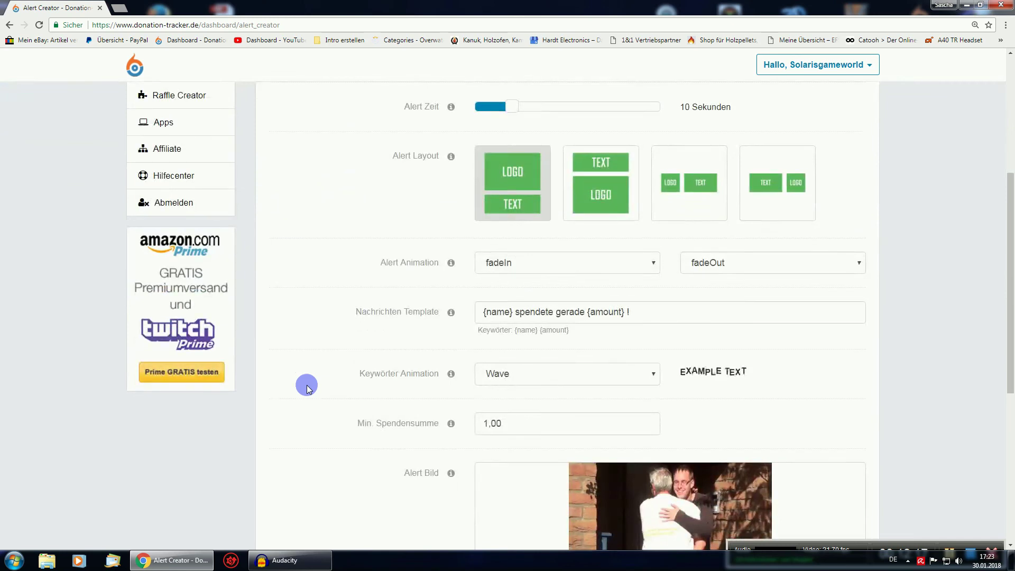
scroll(307, 384, "up", 5)
left_click(188, 167)
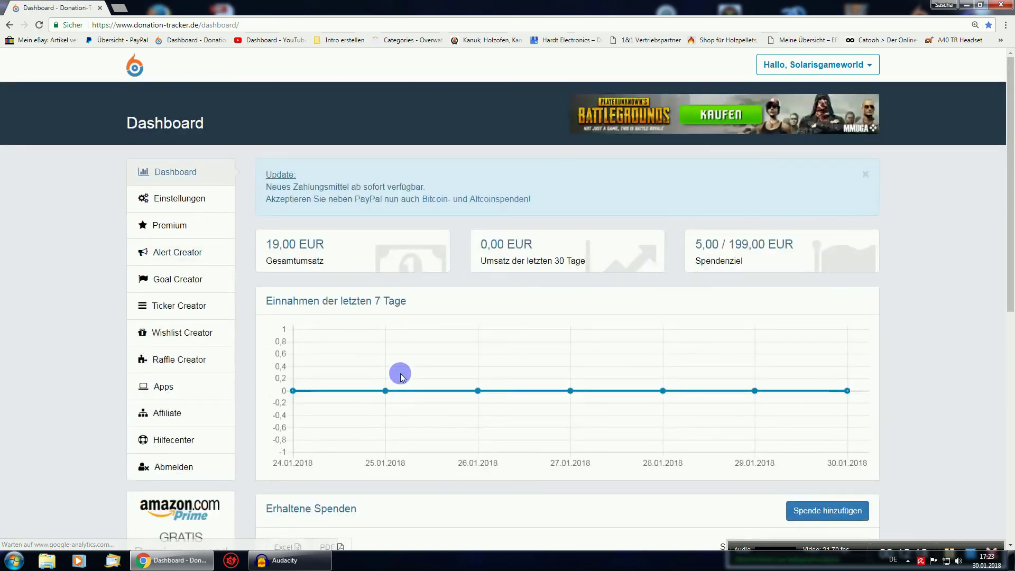